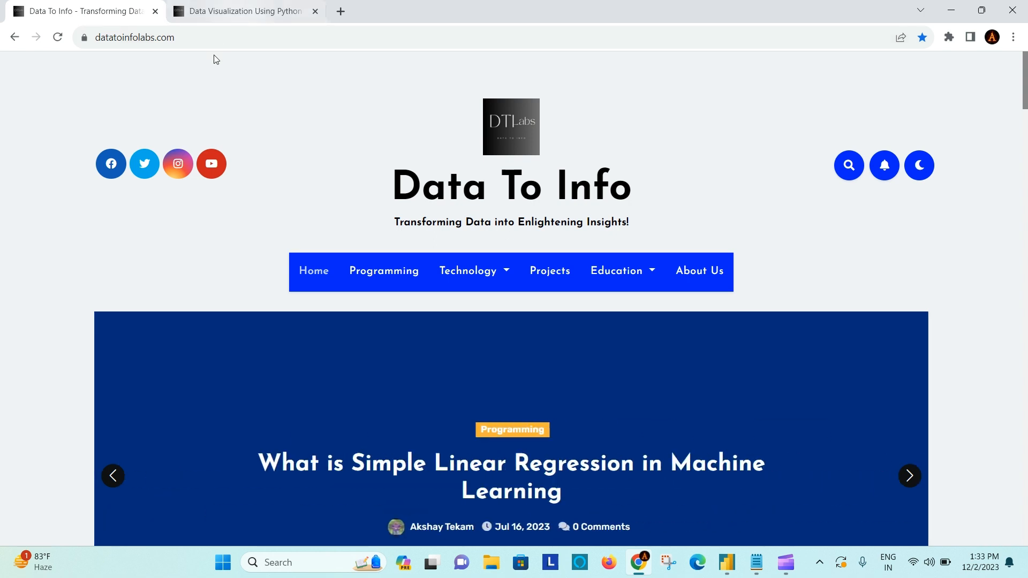
# Look over the Data To Info home page and its Data Visualization Using Python article, and close the article
pyautogui.click(209, 36)
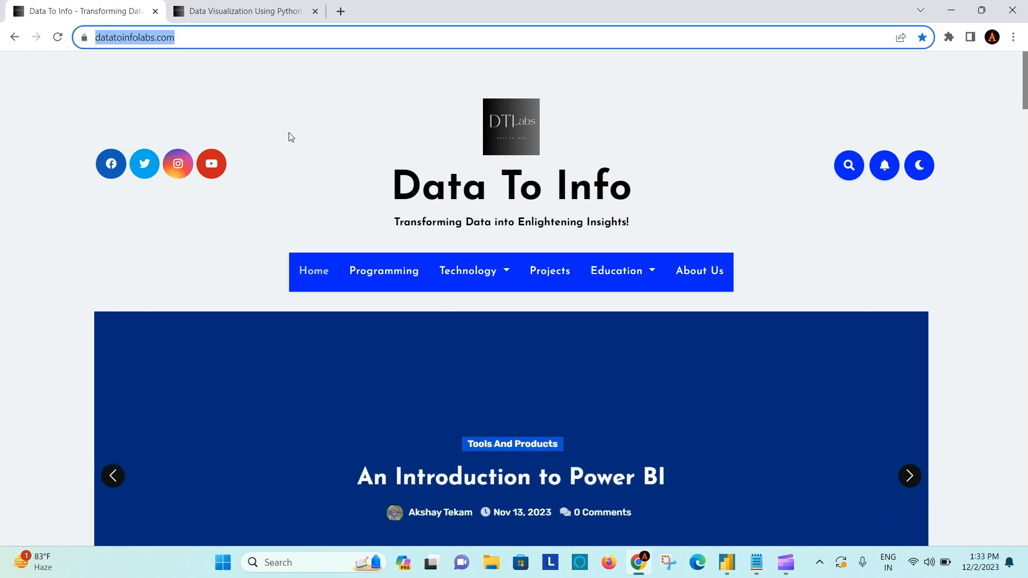
pyautogui.click(301, 192)
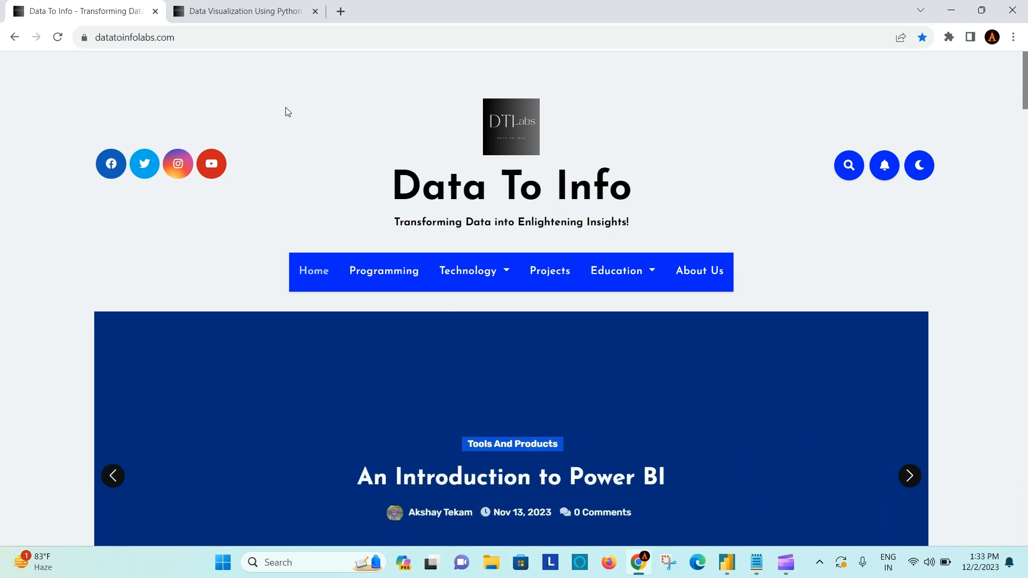
pyautogui.click(260, 12)
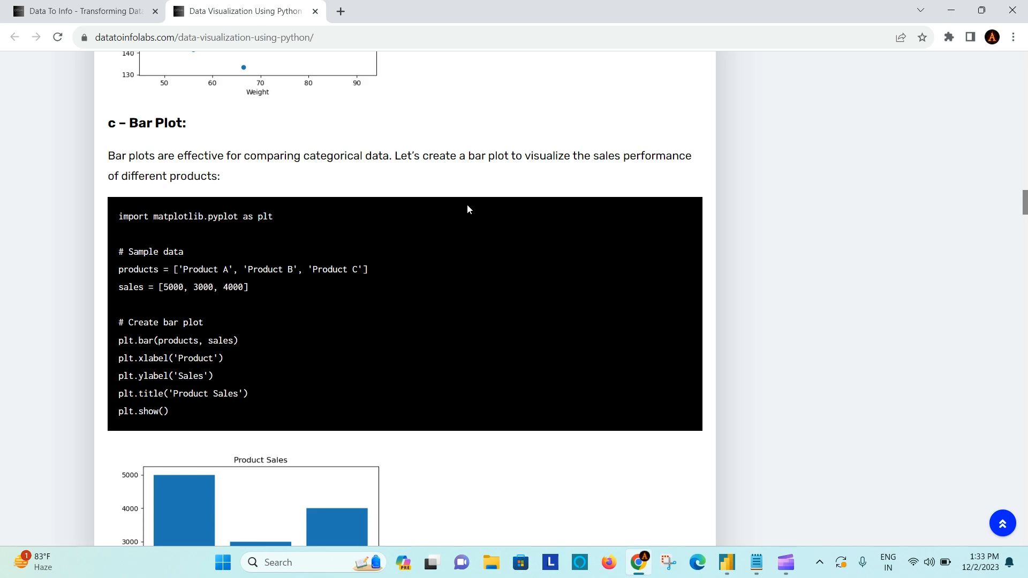
pyautogui.scroll(20, 468, 185)
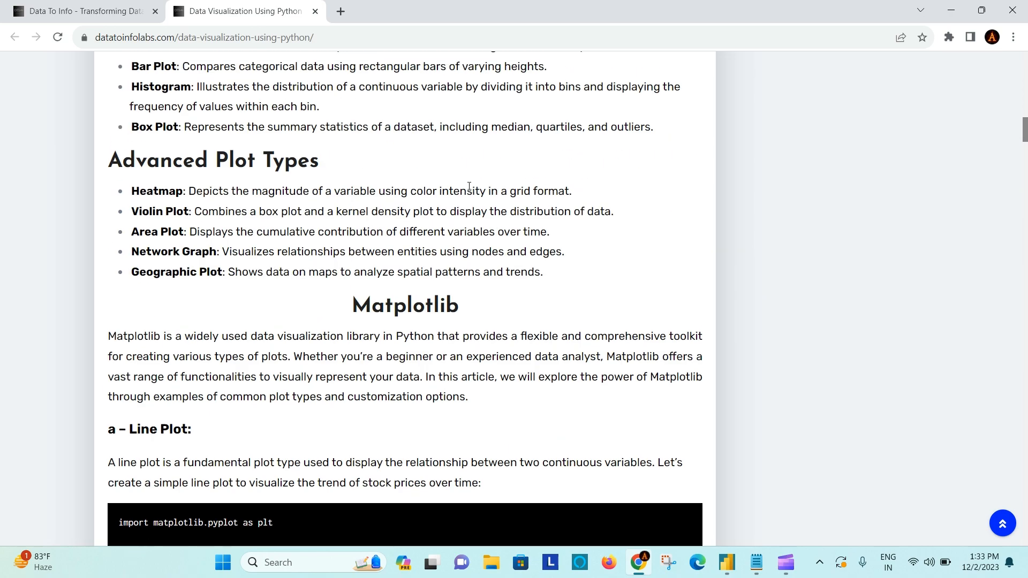
pyautogui.scroll(3, 469, 186)
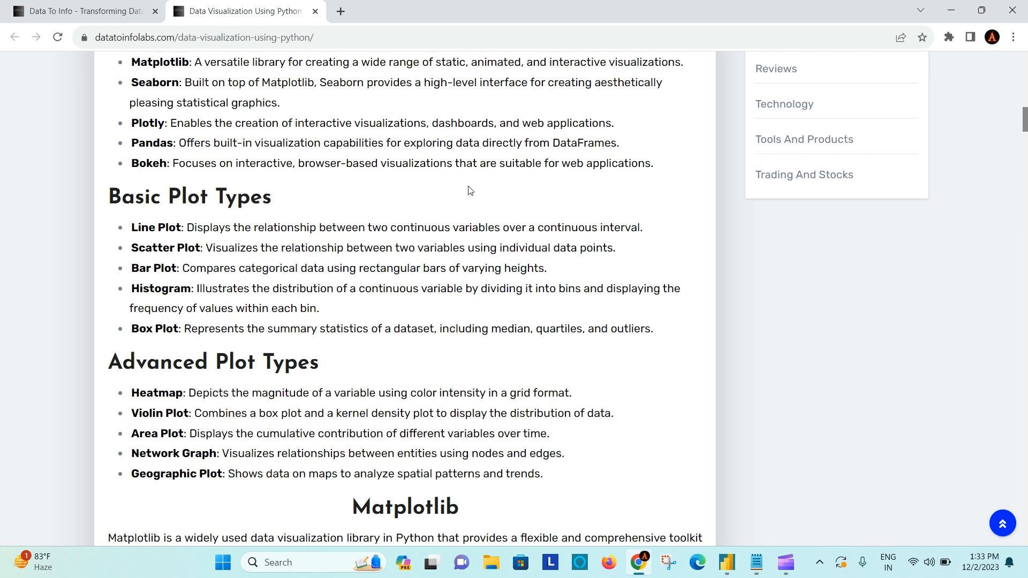
pyautogui.scroll(20, 469, 188)
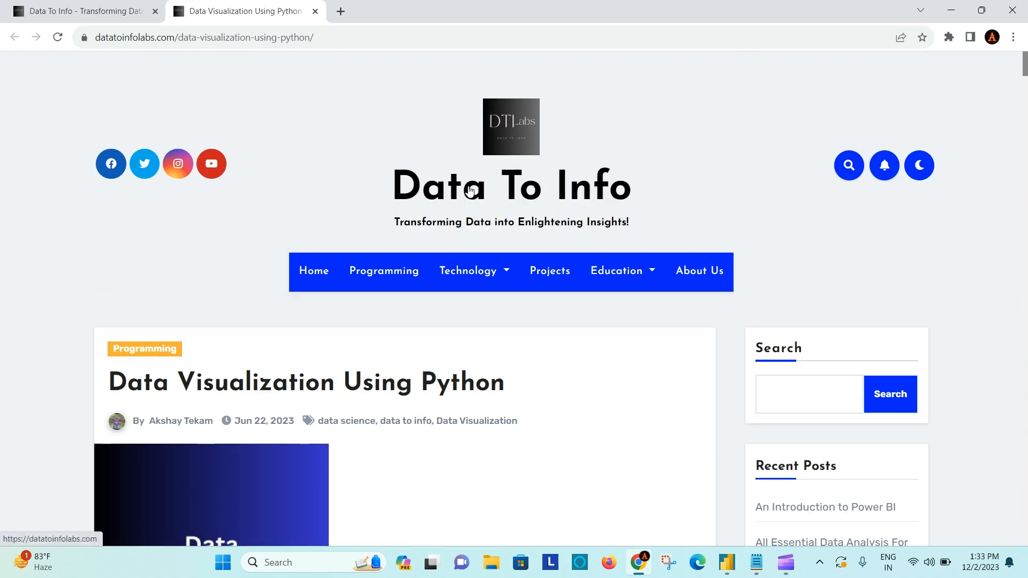
pyautogui.click(315, 12)
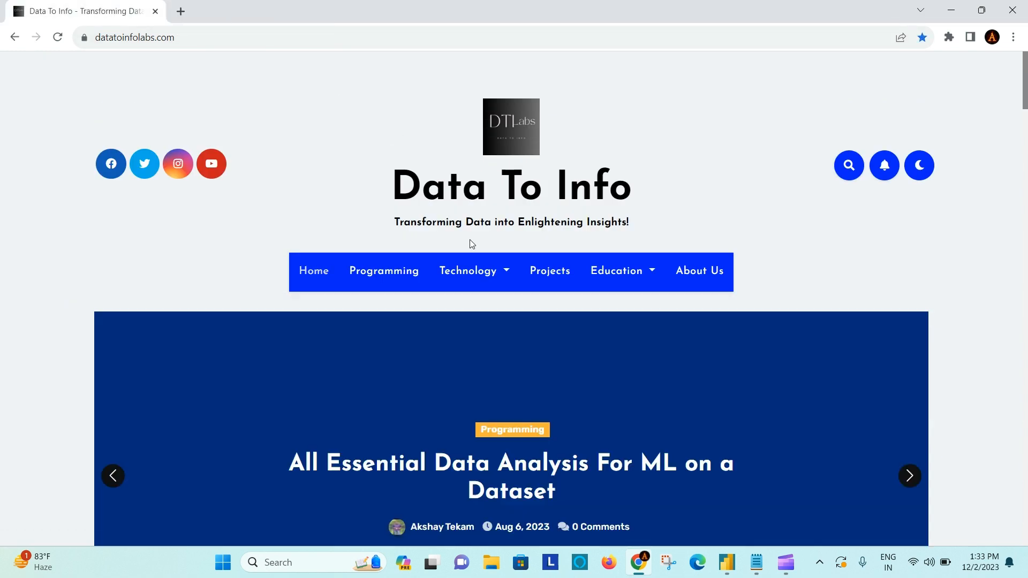
# Switch to Power BI Desktop and add an empty line chart visual to the report page
pyautogui.click(726, 562)
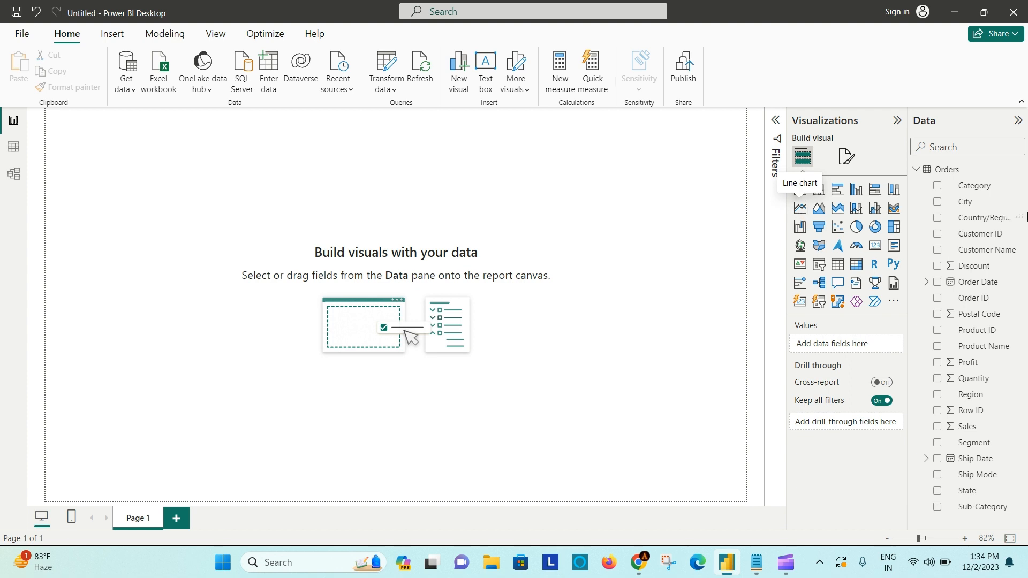
pyautogui.click(917, 171)
pyautogui.click(917, 171)
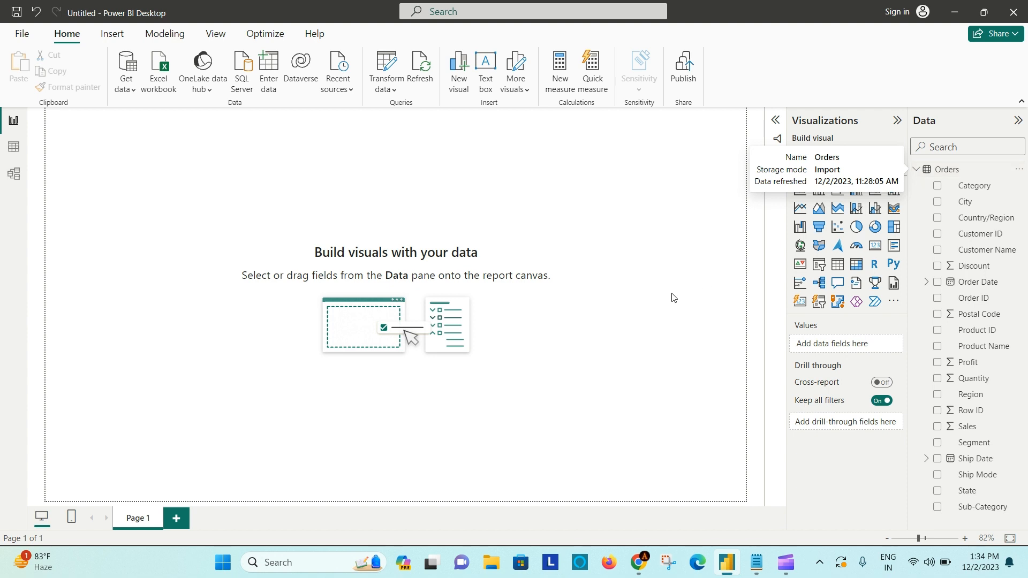
pyautogui.click(800, 209)
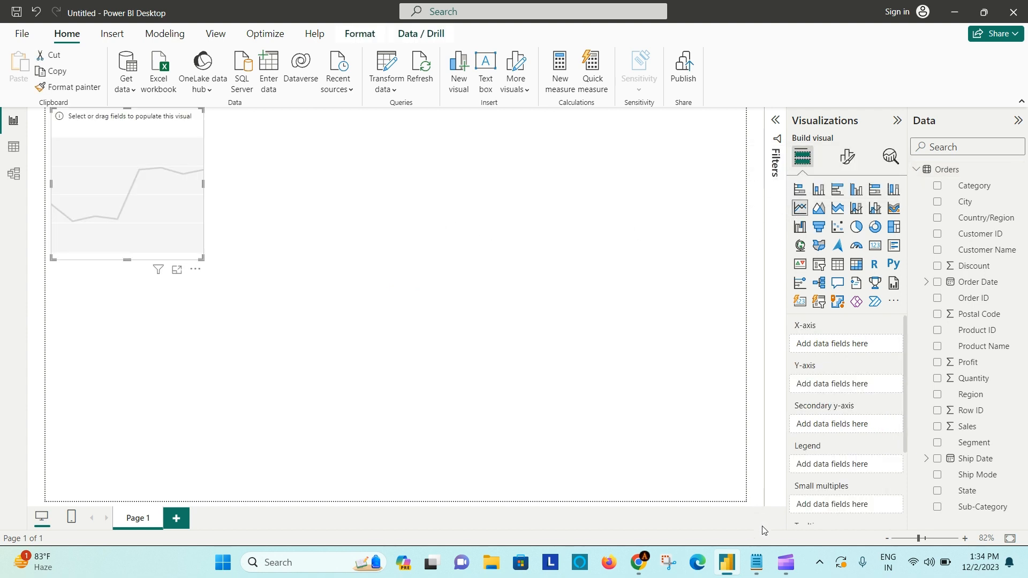
# Switch to the Line Charts notes in Notepad and read the line chart definition and the sketched X and Y axes
pyautogui.click(756, 563)
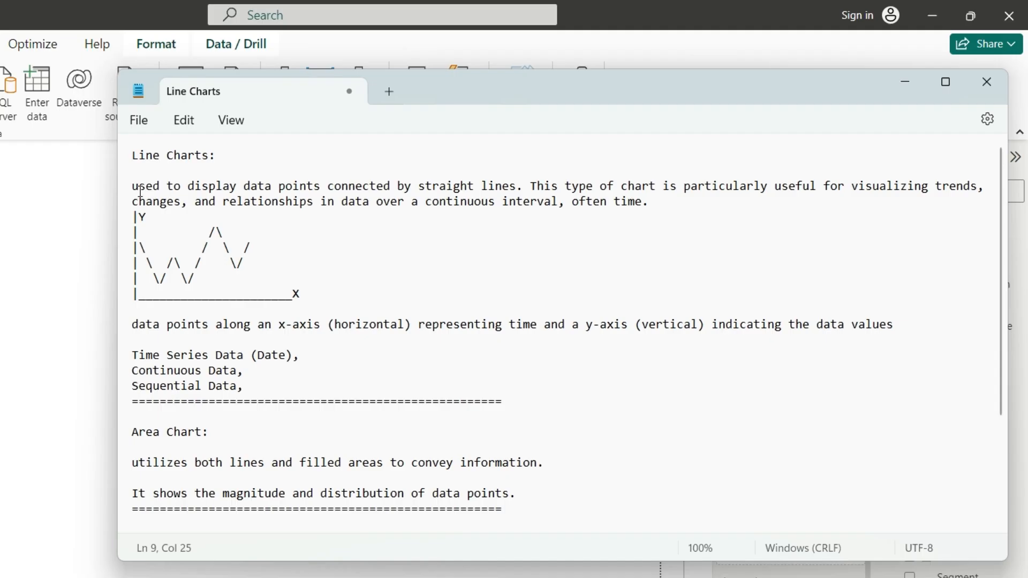
pyautogui.click(136, 186)
pyautogui.click(665, 206)
pyautogui.moveTo(331, 299); pyautogui.dragTo(132, 307)
pyautogui.click(319, 294)
pyautogui.click(149, 218)
pyautogui.click(319, 295)
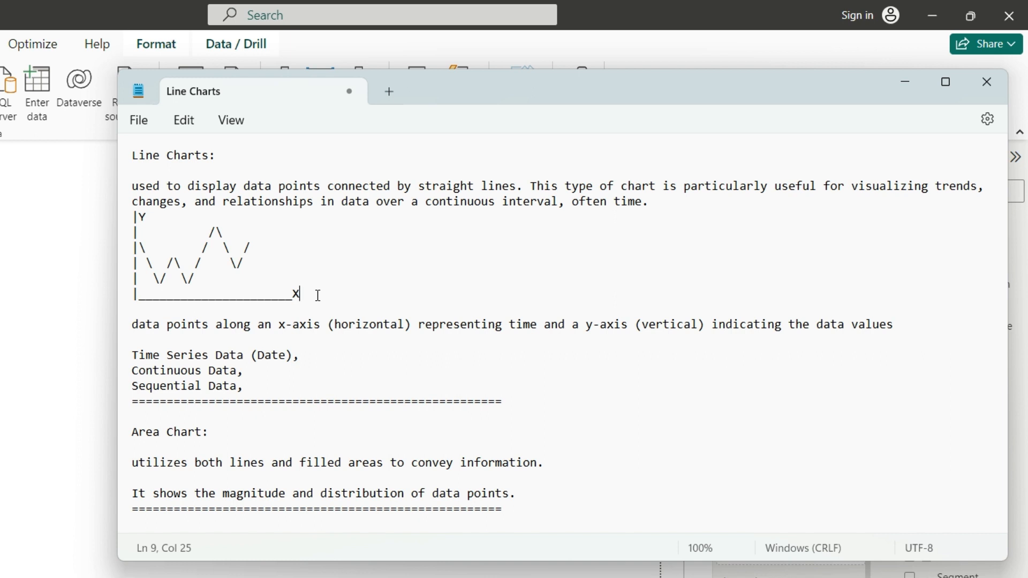
pyautogui.moveTo(319, 296); pyautogui.dragTo(145, 296)
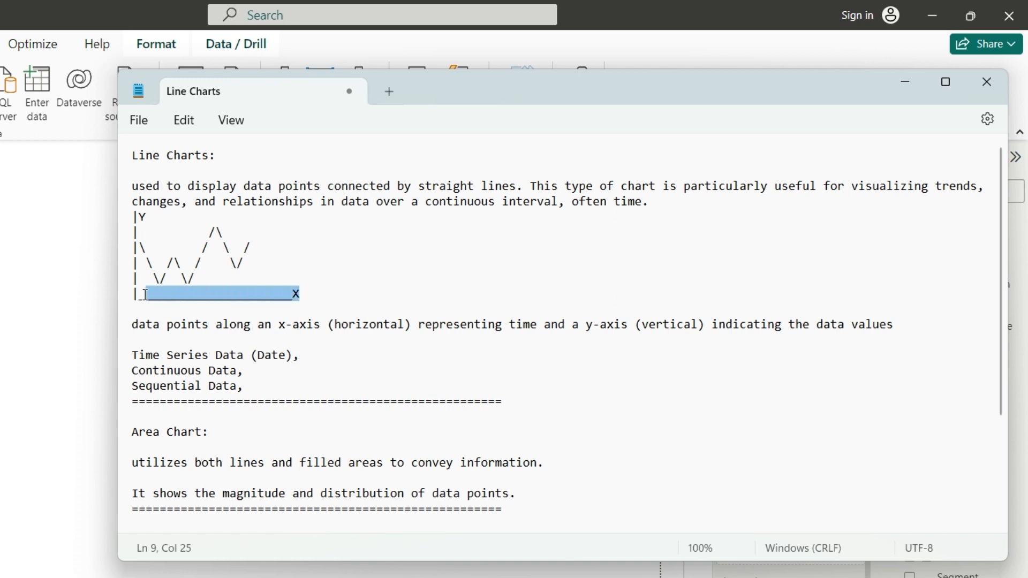
pyautogui.click(157, 221)
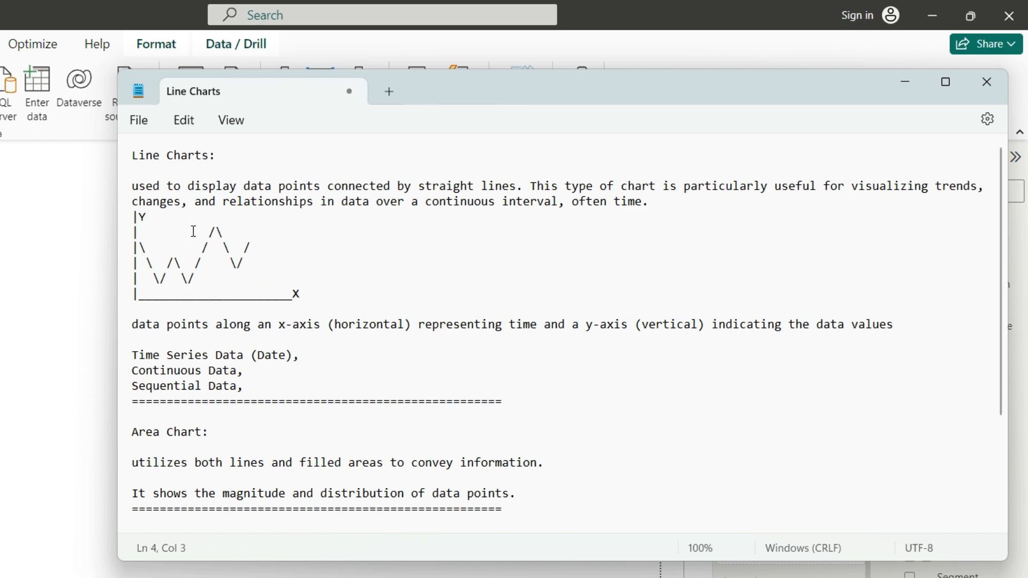
# Read the notes on what the x-axis and y-axis represent and which kinds of data suit a line chart
pyautogui.click(135, 323)
pyautogui.moveTo(138, 325); pyautogui.dragTo(900, 328)
pyautogui.click(560, 333)
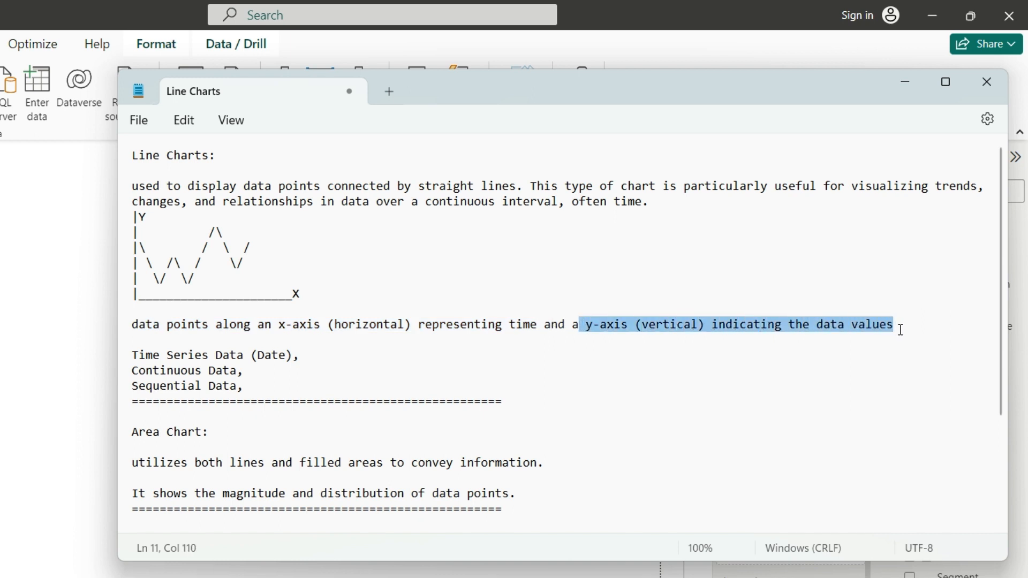
pyautogui.click(309, 358)
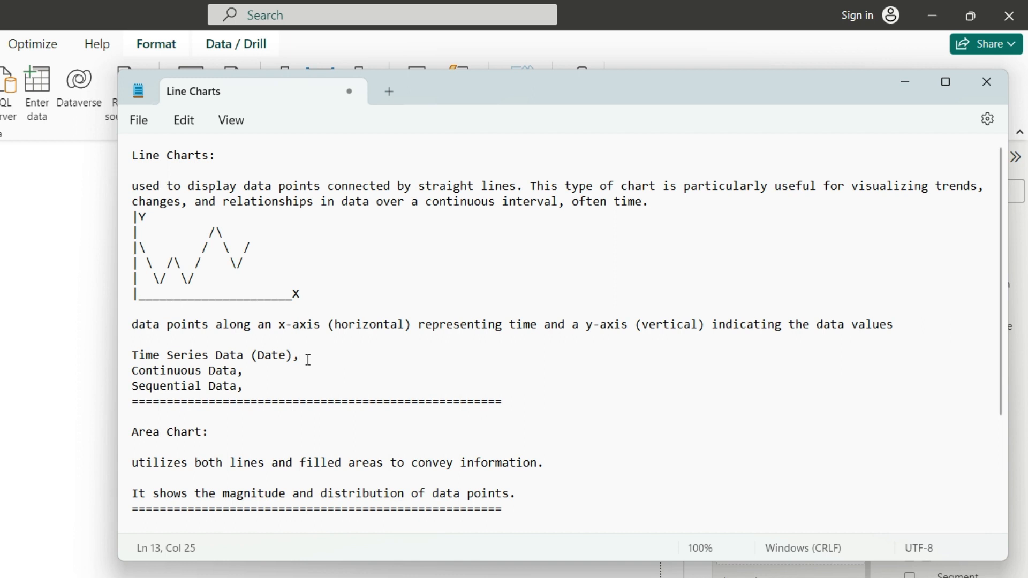
pyautogui.moveTo(141, 356); pyautogui.dragTo(257, 356)
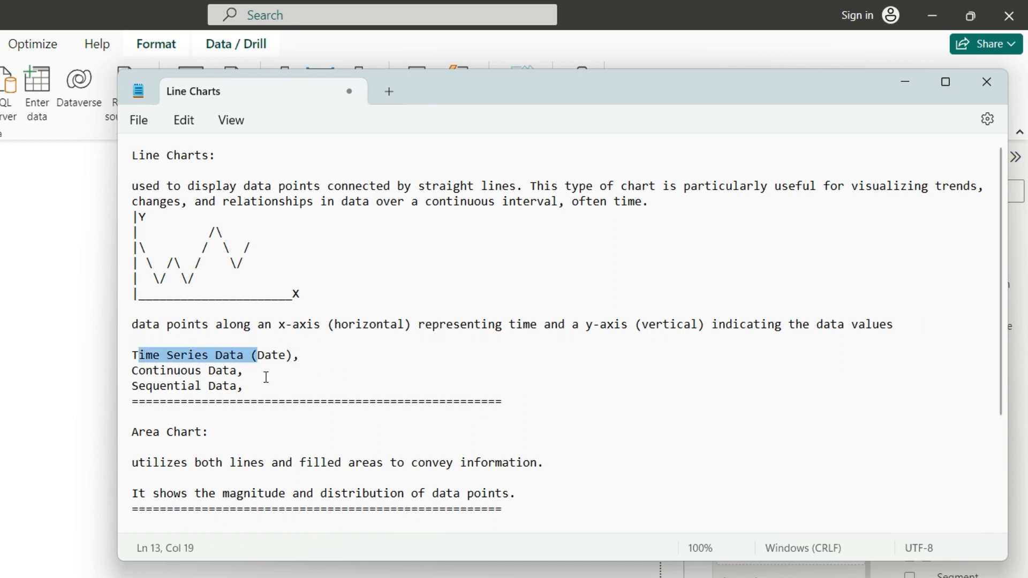
pyautogui.doubleClick(274, 356)
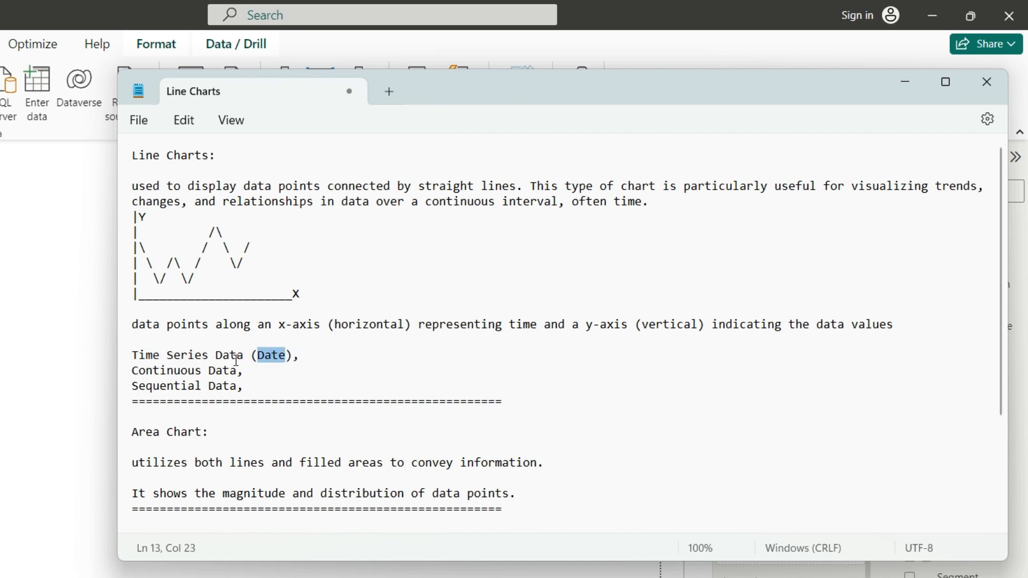
pyautogui.moveTo(242, 371); pyautogui.dragTo(140, 368)
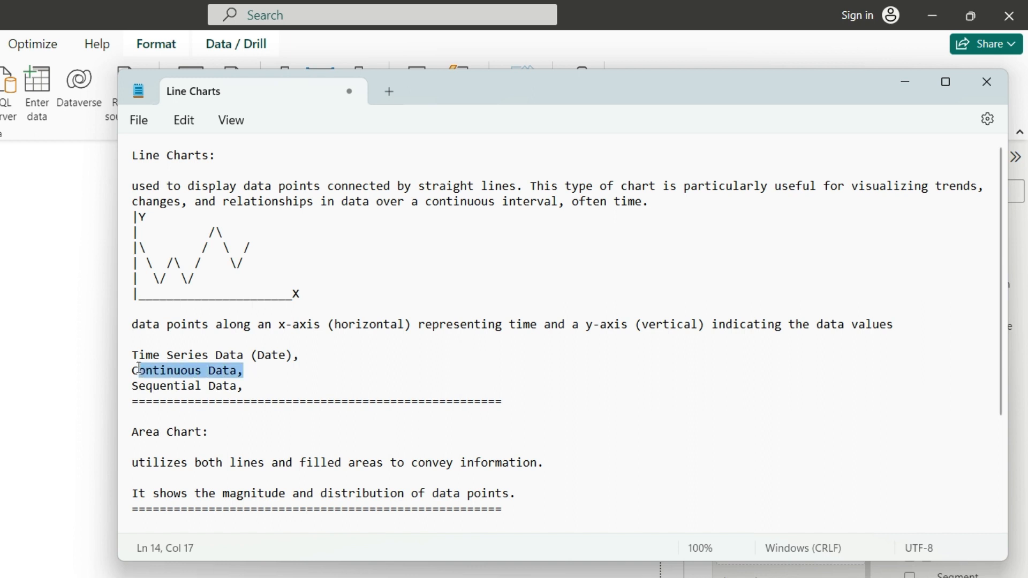
pyautogui.moveTo(264, 386); pyautogui.dragTo(122, 395)
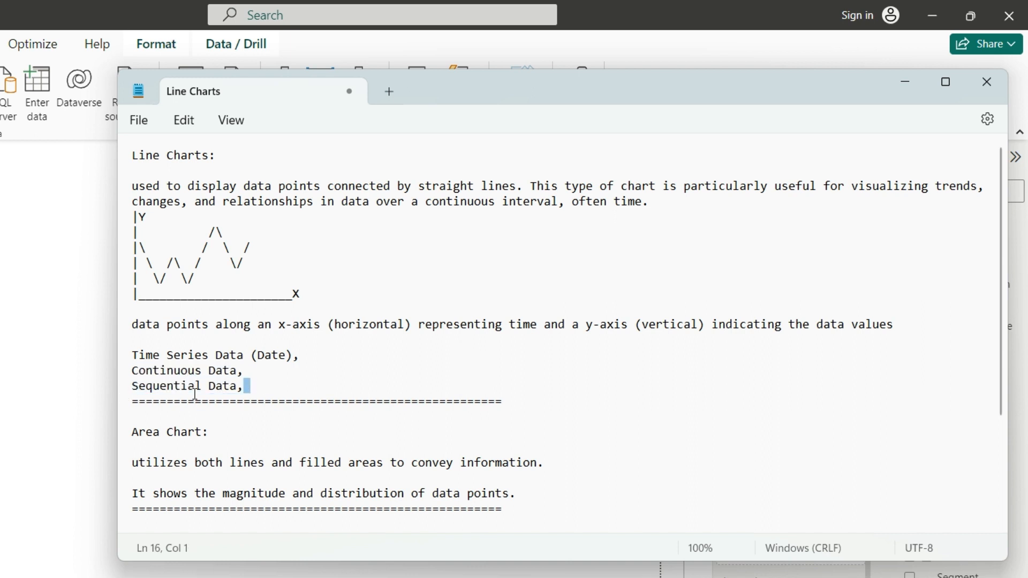
pyautogui.click(261, 385)
pyautogui.click(315, 226)
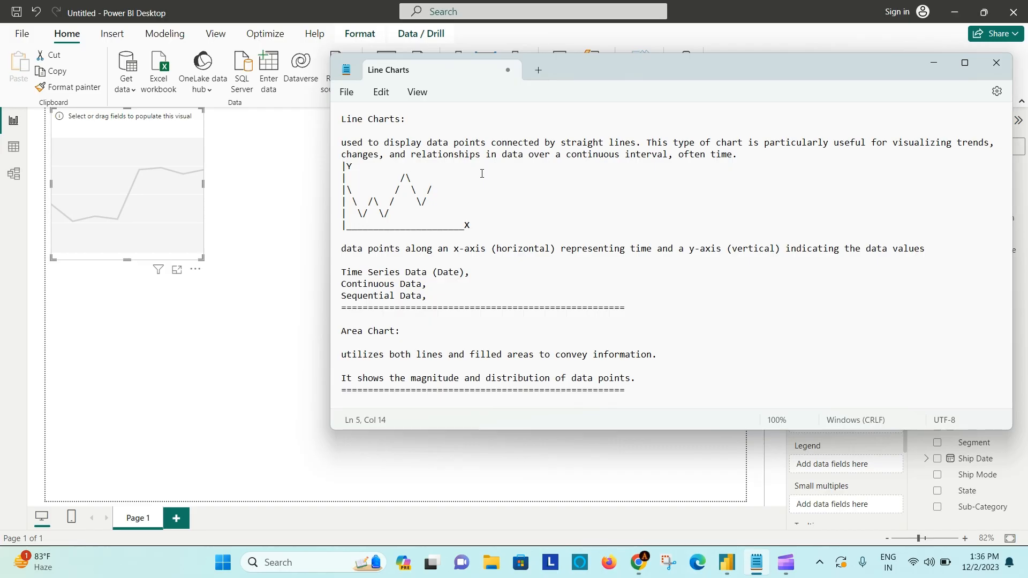
# Return to the Power BI report, enlarge the empty line chart and move it to the middle of the page
pyautogui.click(935, 63)
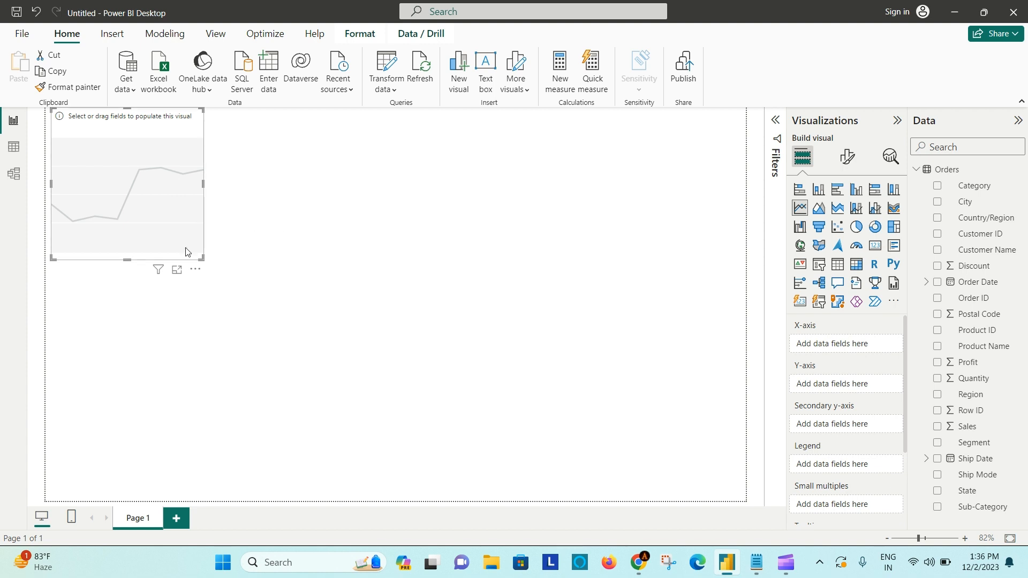
pyautogui.moveTo(203, 259); pyautogui.dragTo(433, 400)
pyautogui.moveTo(333, 130); pyautogui.dragTo(529, 178)
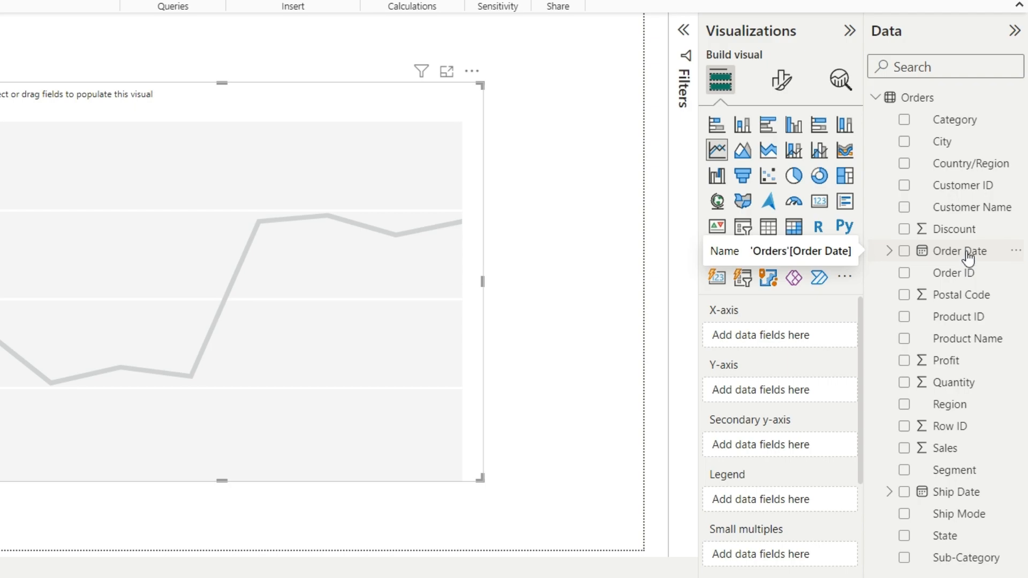
# Plot Sales on the y-axis against Order Date on the x-axis of the line chart
pyautogui.moveTo(968, 257); pyautogui.dragTo(798, 345)
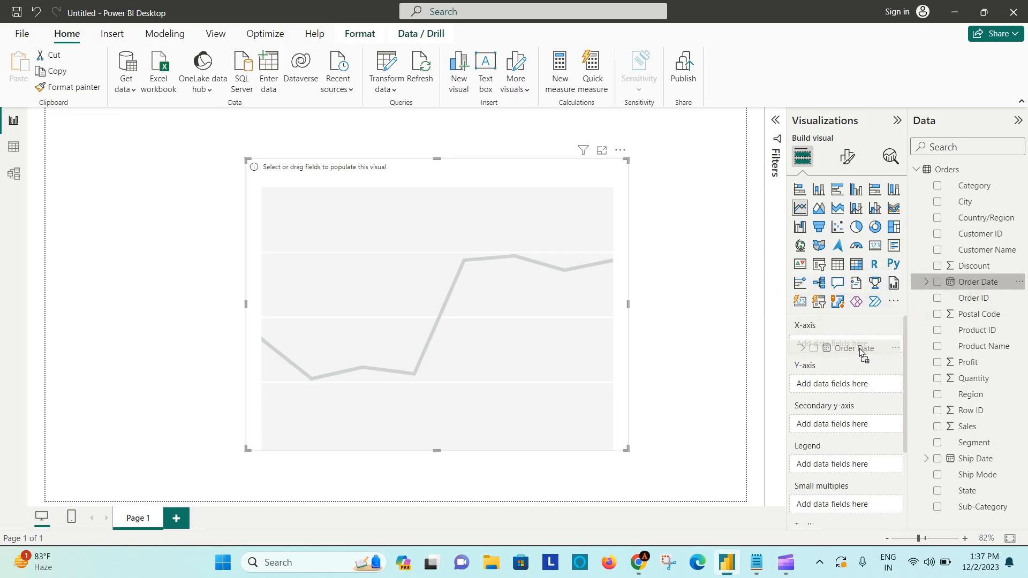
pyautogui.moveTo(861, 351); pyautogui.dragTo(862, 351)
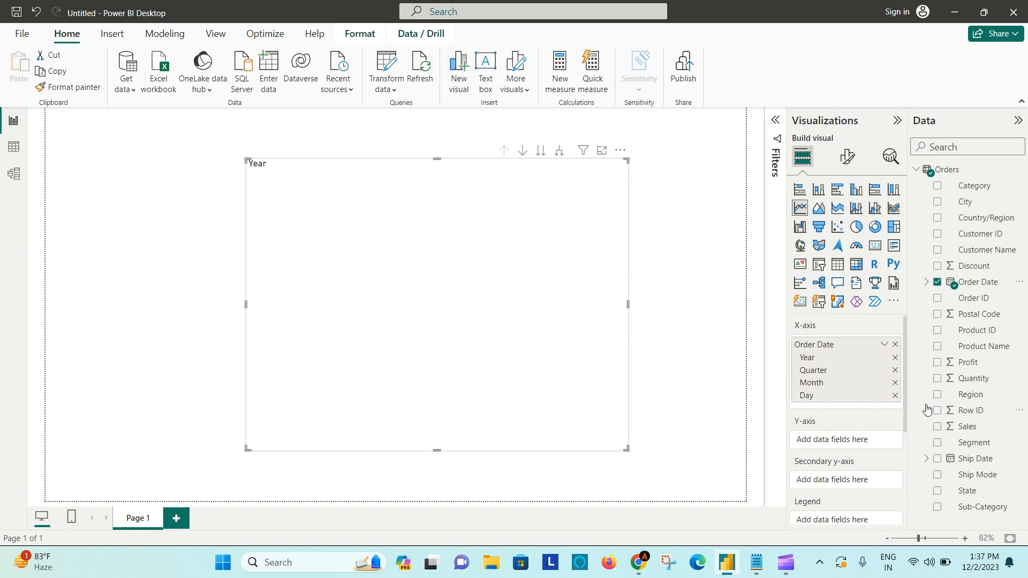
pyautogui.moveTo(982, 430); pyautogui.dragTo(851, 441)
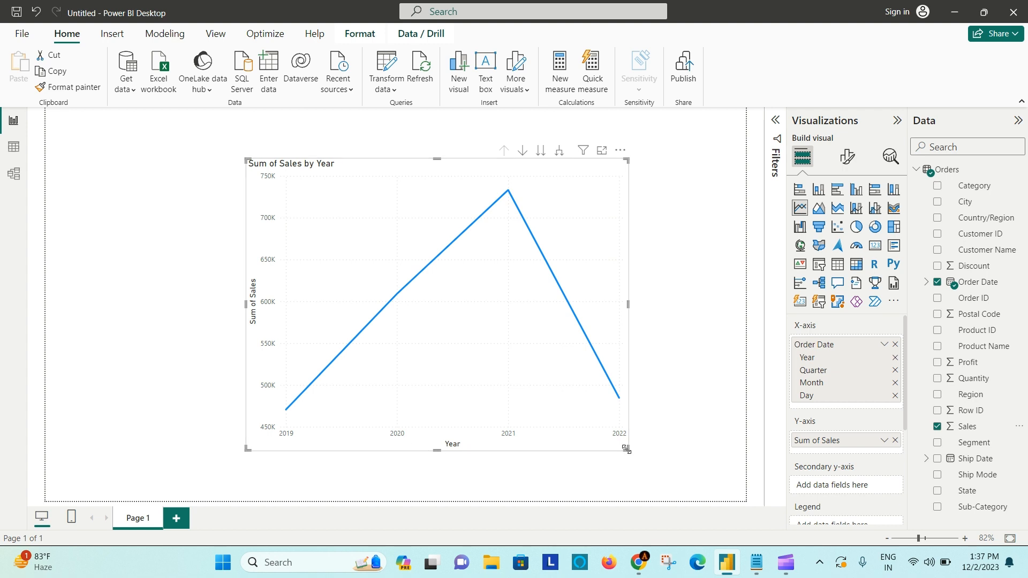
# Widen the sales line chart on both sides so it fills most of the report page's width
pyautogui.moveTo(633, 453); pyautogui.dragTo(689, 456)
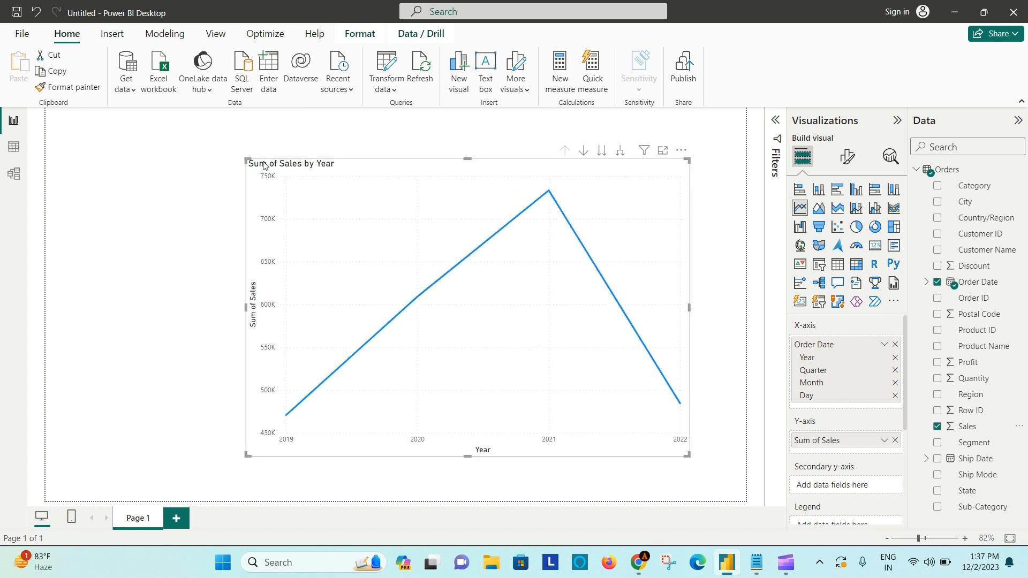
pyautogui.moveTo(246, 156); pyautogui.dragTo(135, 149)
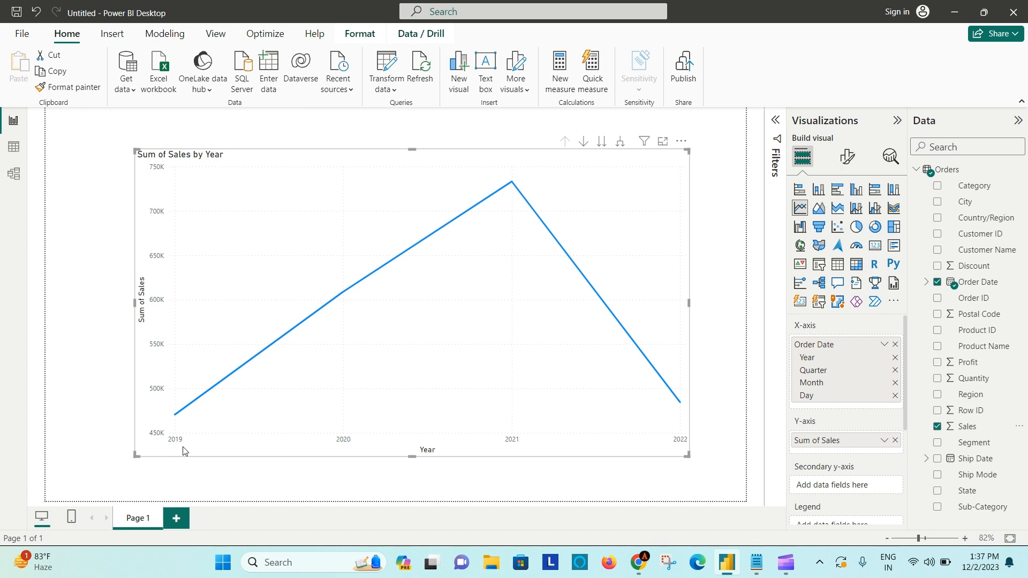
pyautogui.moveTo(179, 418)
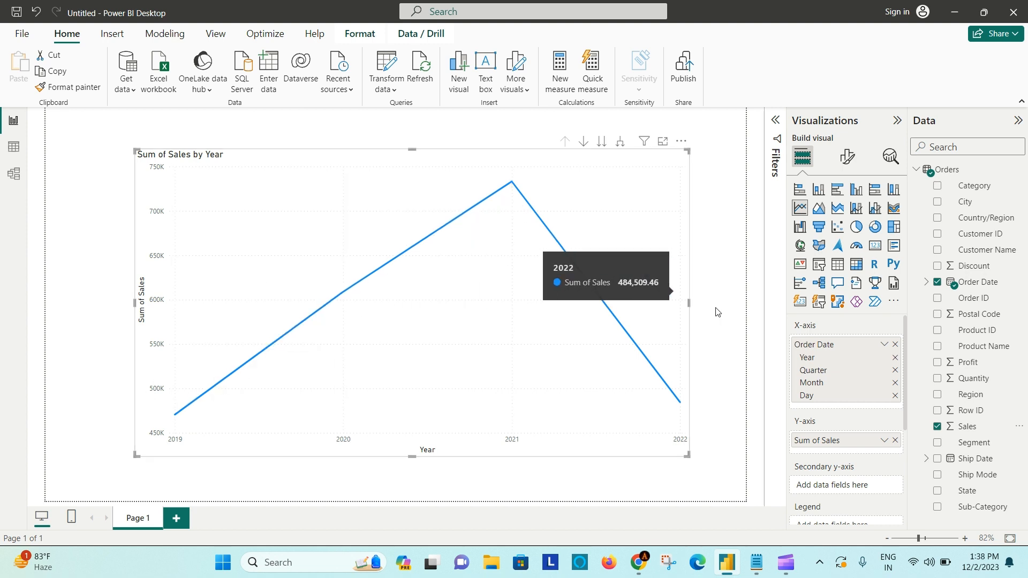
# Try Profit as the line chart's secondary y-axis, and remove it again
pyautogui.scroll(-1, 845, 416)
pyautogui.scroll(-1, 844, 423)
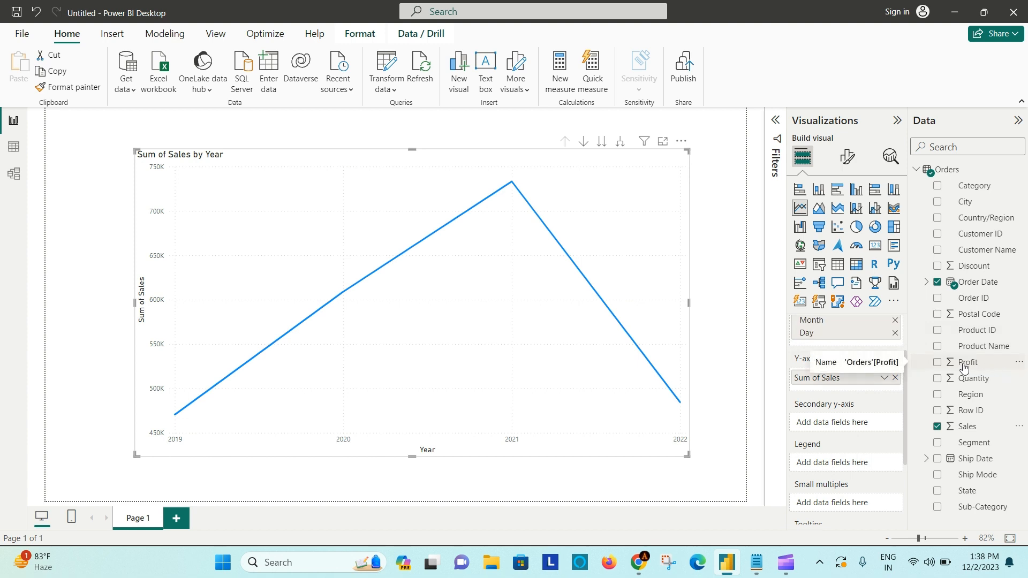
pyautogui.moveTo(981, 370); pyautogui.dragTo(856, 426)
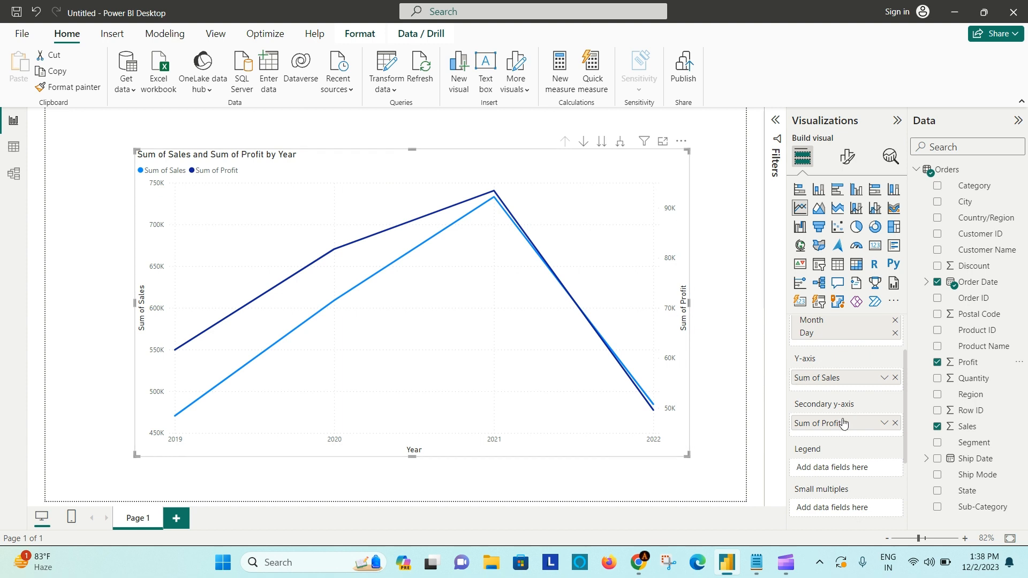
pyautogui.click(894, 423)
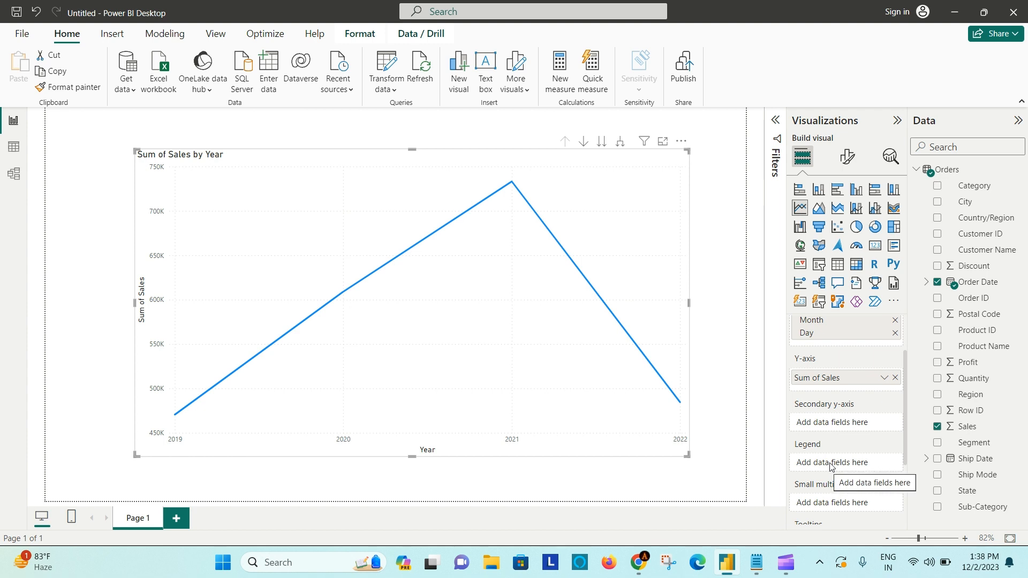
# Split the sales line by Category using the legend, and inspect the category values for the individual years
pyautogui.moveTo(969, 185); pyautogui.dragTo(847, 464)
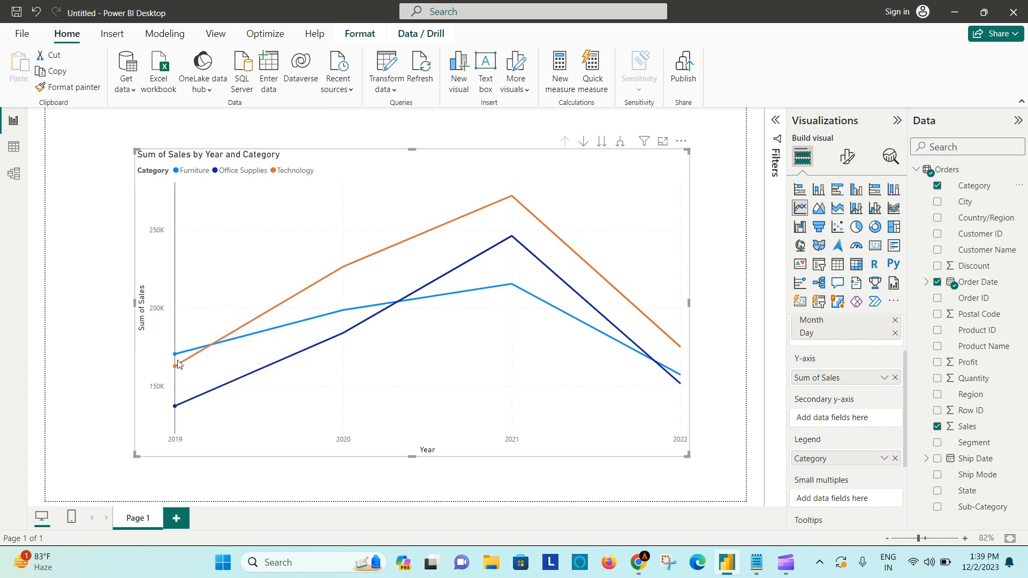
pyautogui.moveTo(179, 361)
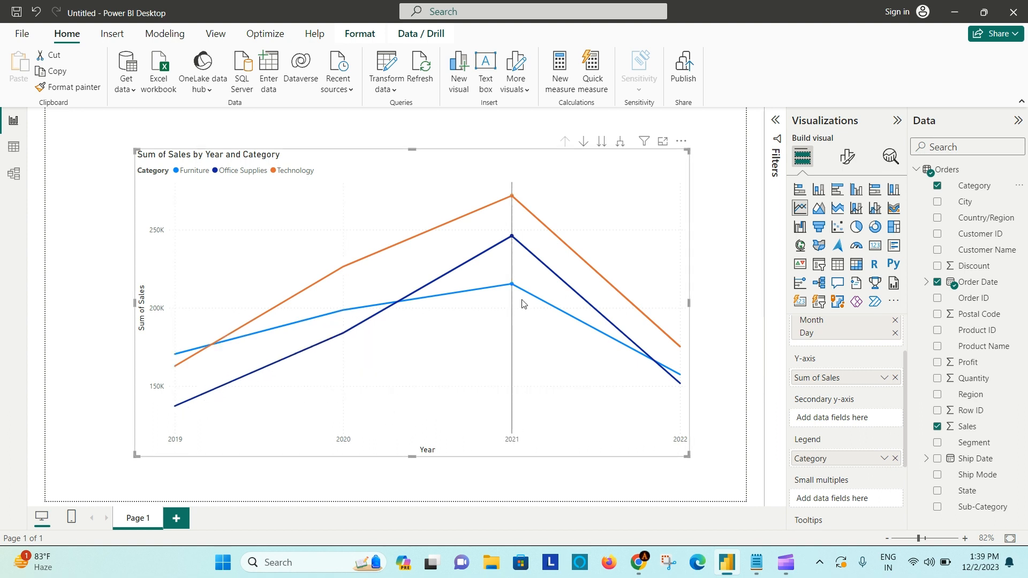
pyautogui.moveTo(516, 201)
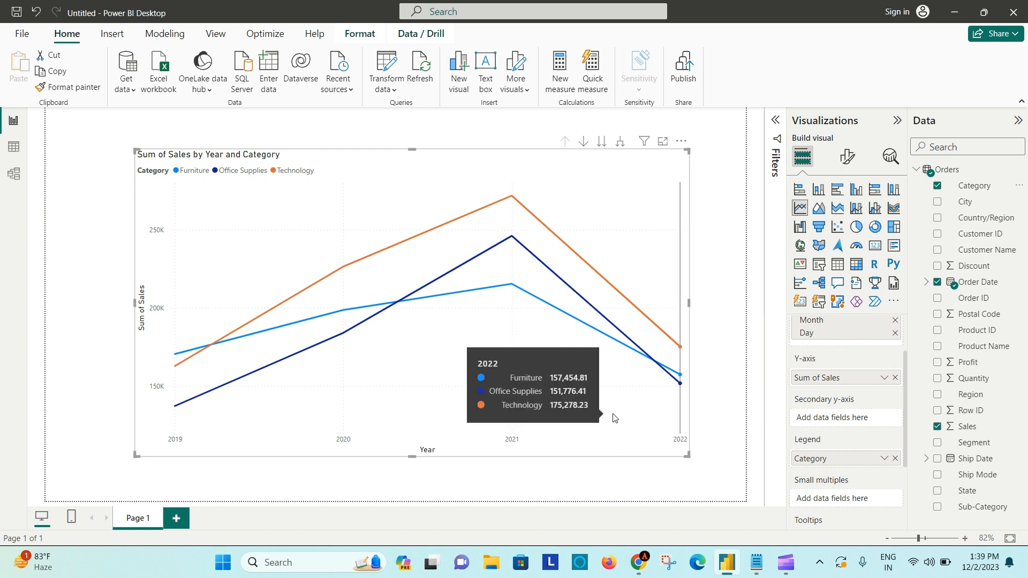
# Expand the line chart's date hierarchy through quarter, month and day, and drill back up to the yearly view
pyautogui.scroll(2, 856, 383)
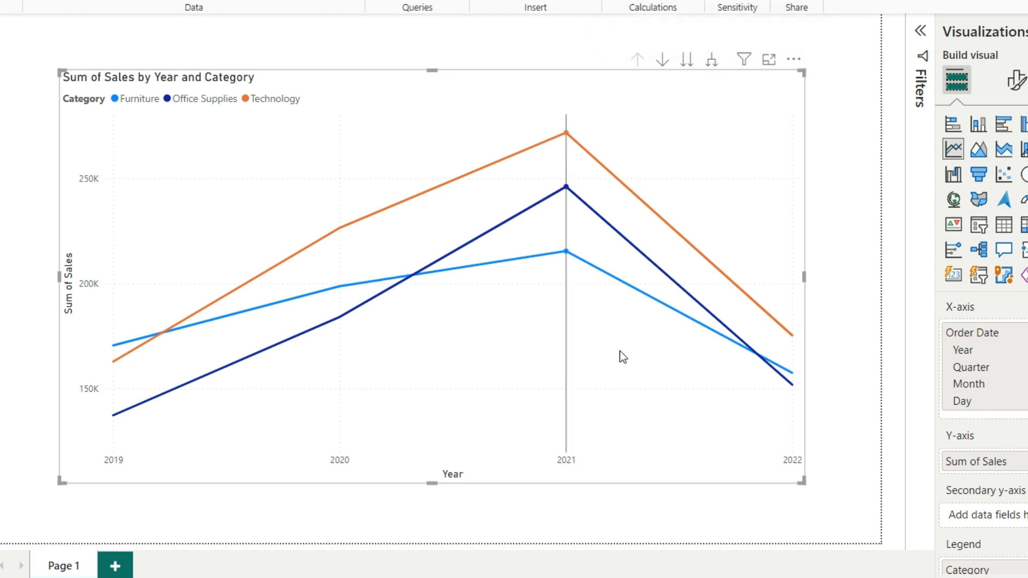
pyautogui.click(712, 61)
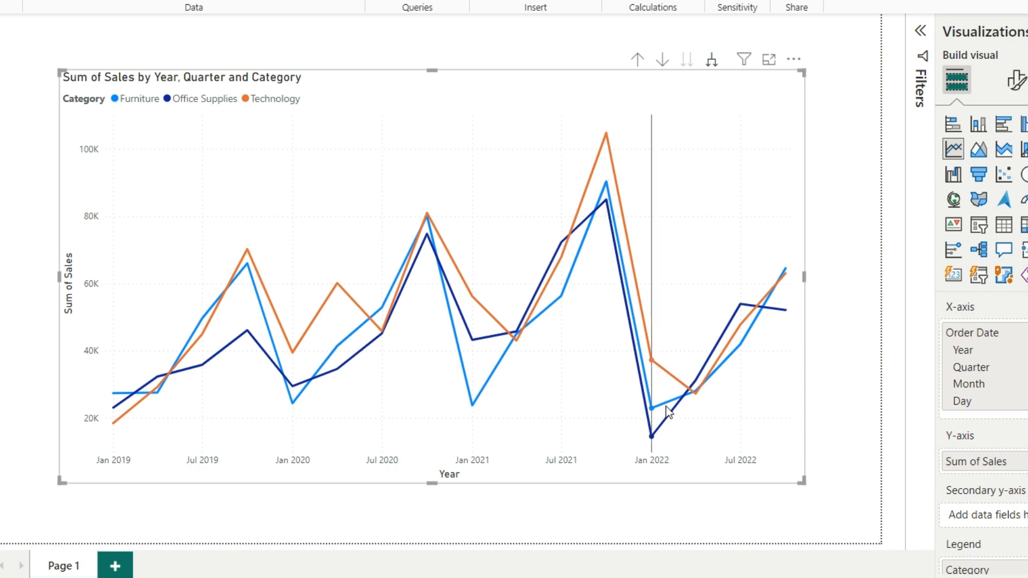
pyautogui.click(712, 61)
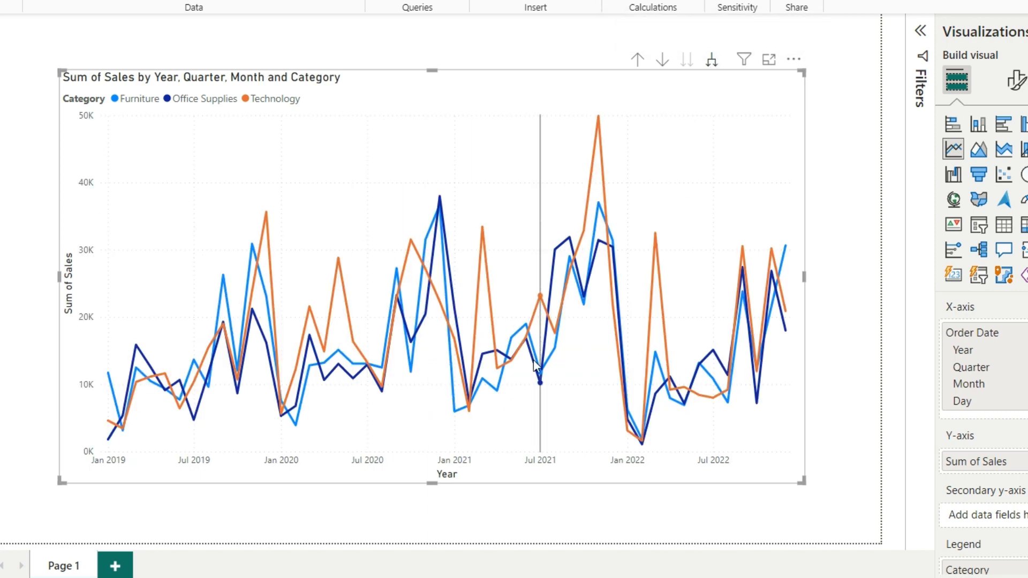
pyautogui.click(714, 63)
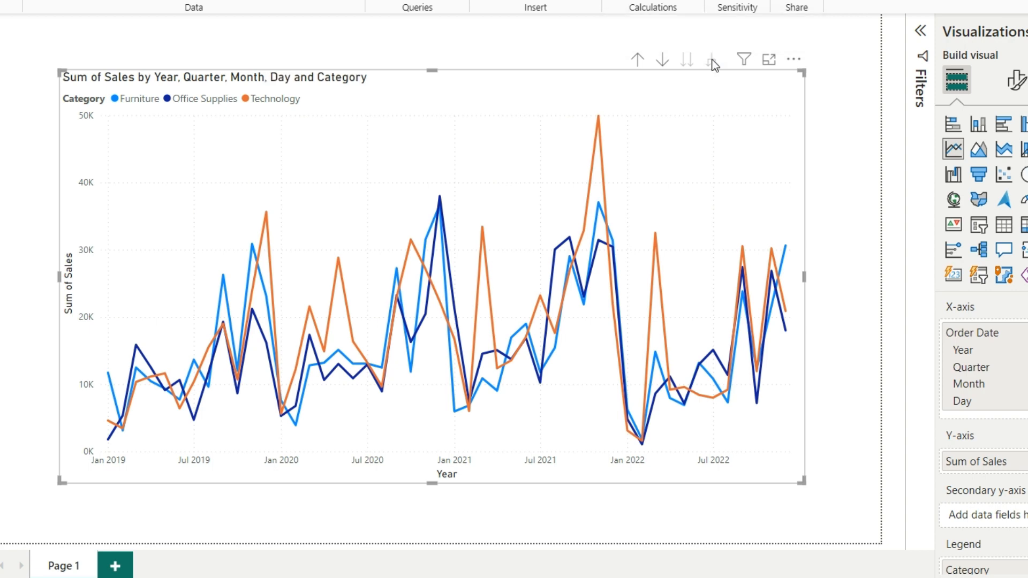
pyautogui.click(637, 60)
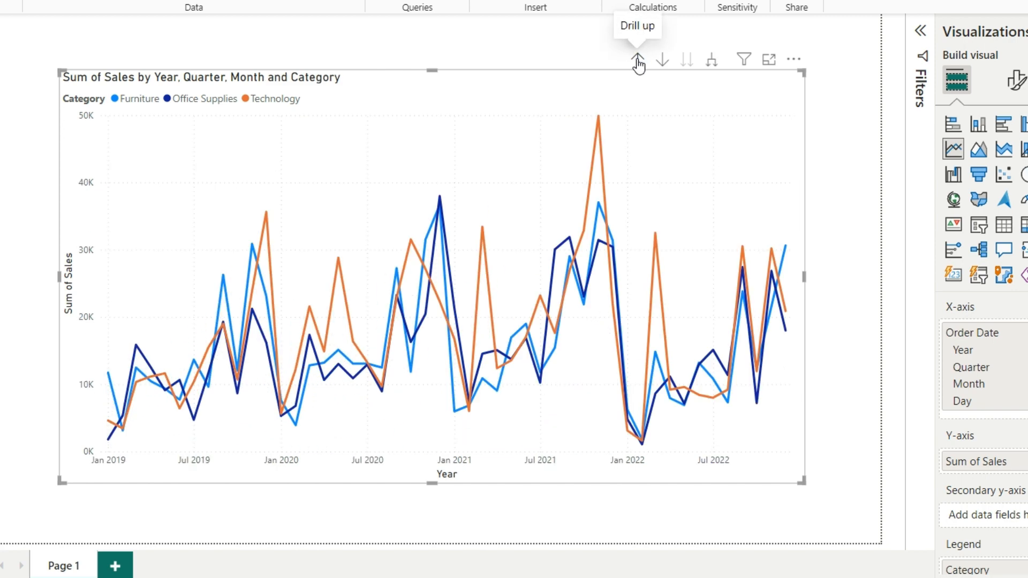
pyautogui.click(637, 60)
pyautogui.click(637, 61)
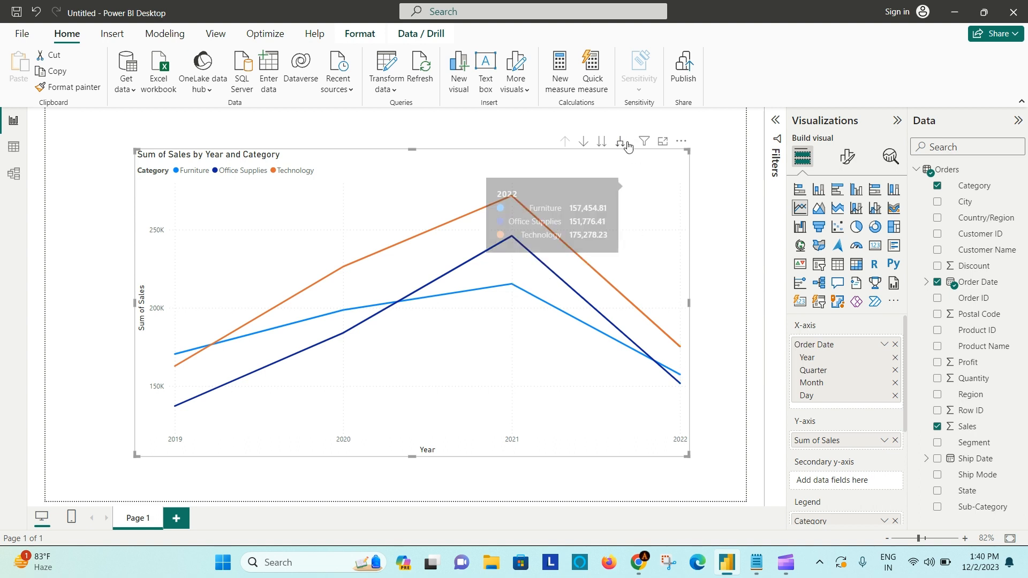
pyautogui.moveTo(653, 251)
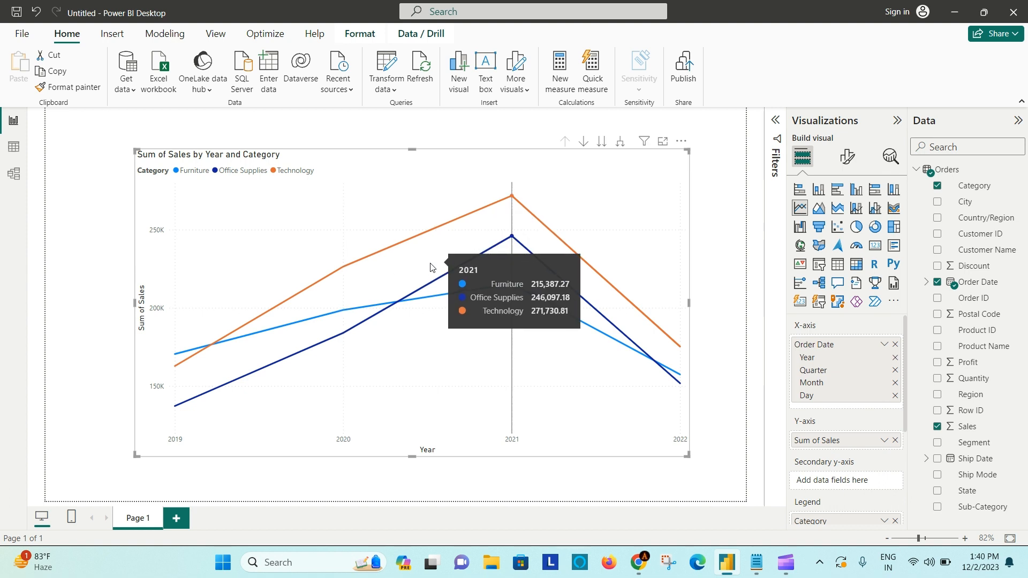
# Turn on data labels for the line chart in its visual formatting, and inspect the labelled yearly points
pyautogui.click(848, 168)
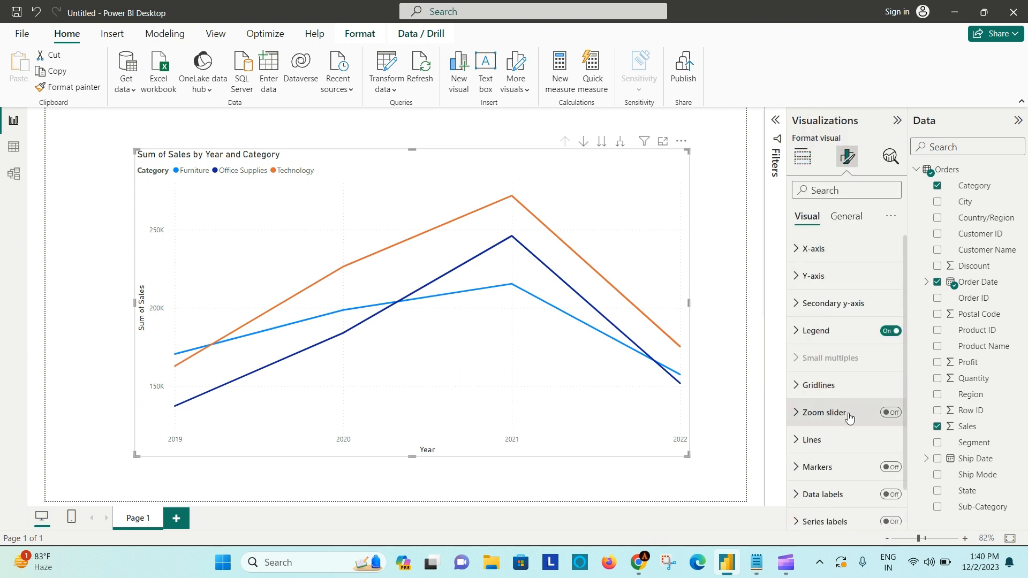
pyautogui.scroll(-1, 849, 416)
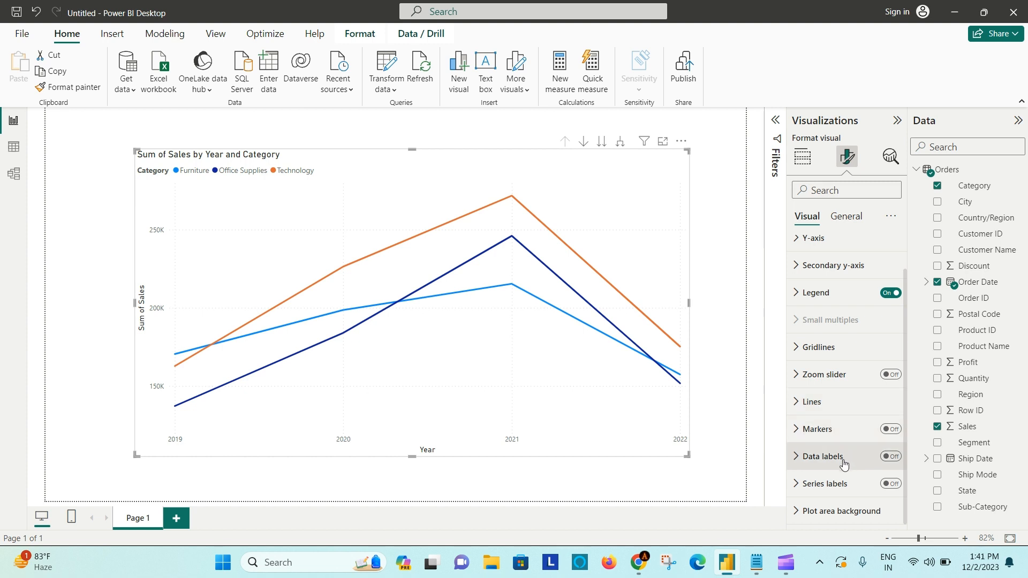
pyautogui.click(893, 459)
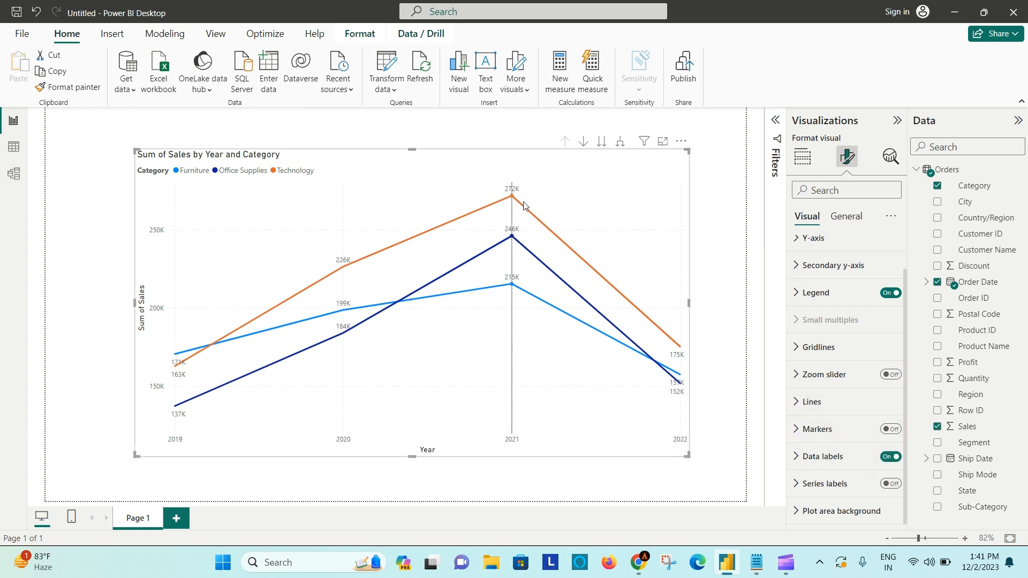
pyautogui.moveTo(328, 254)
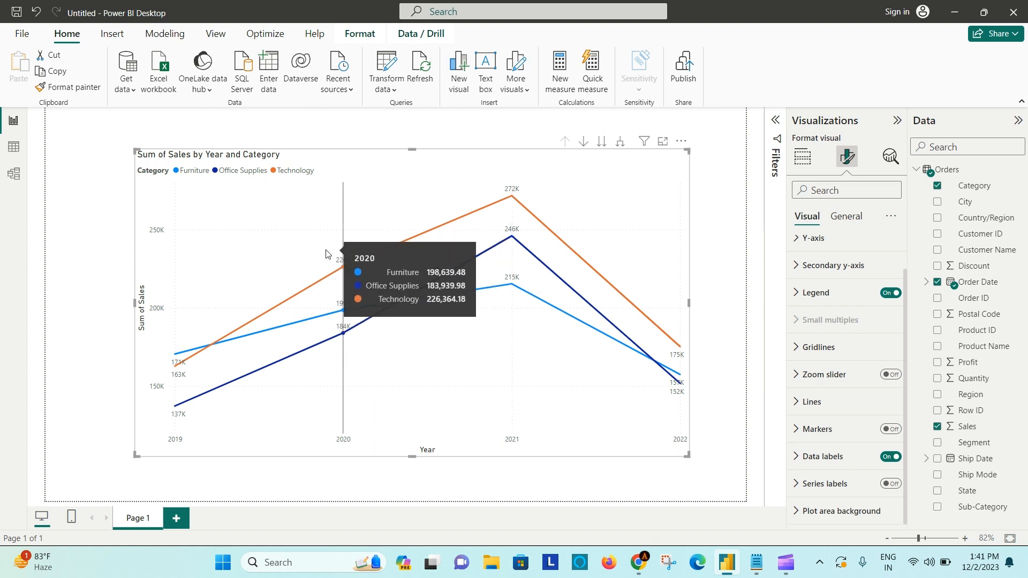
# Try the Dashed and Dotted line styles on all series, and undo back to Solid
pyautogui.click(853, 405)
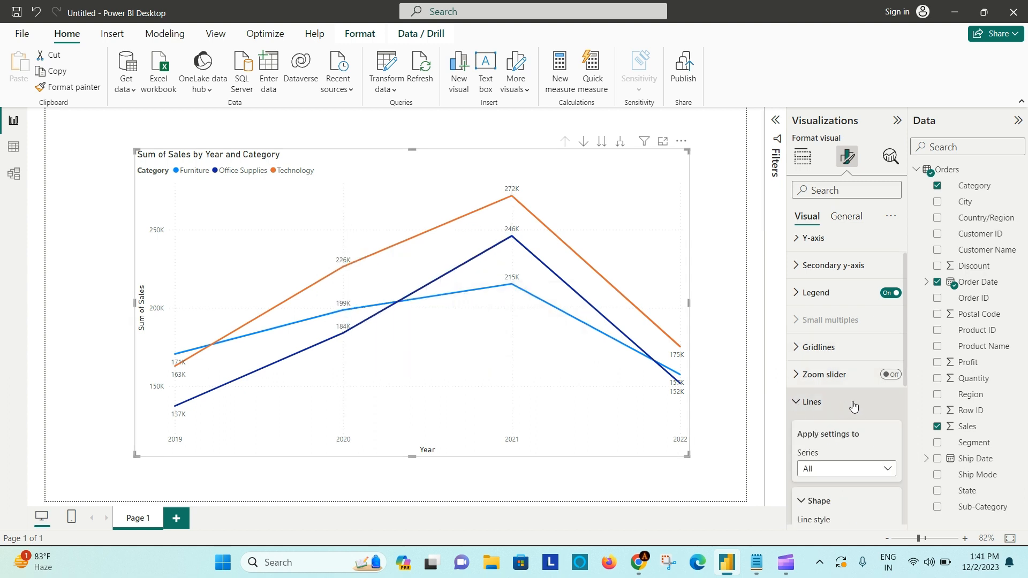
pyautogui.scroll(-4, 853, 407)
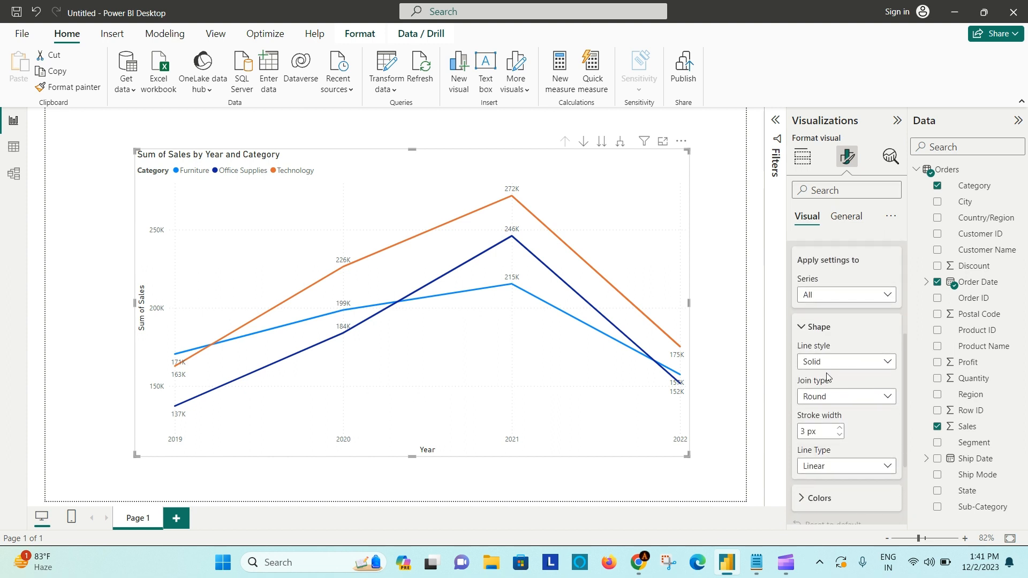
pyautogui.click(889, 362)
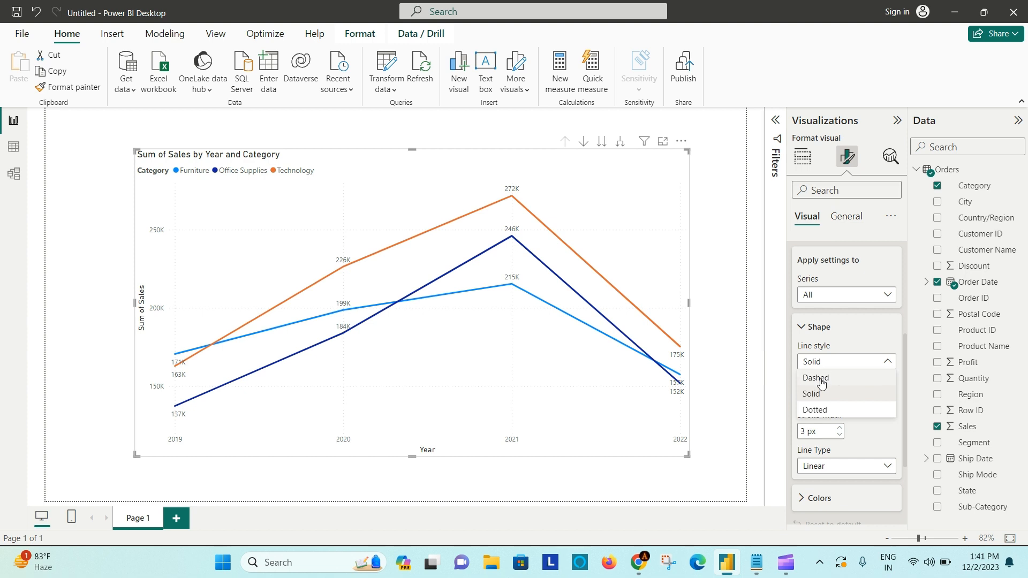
pyautogui.click(863, 378)
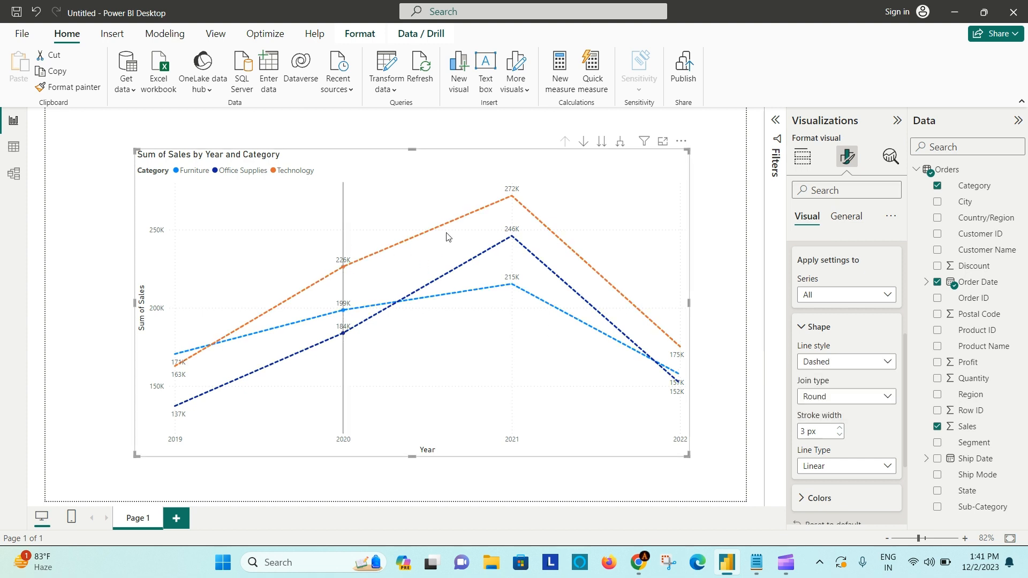
pyautogui.click(851, 370)
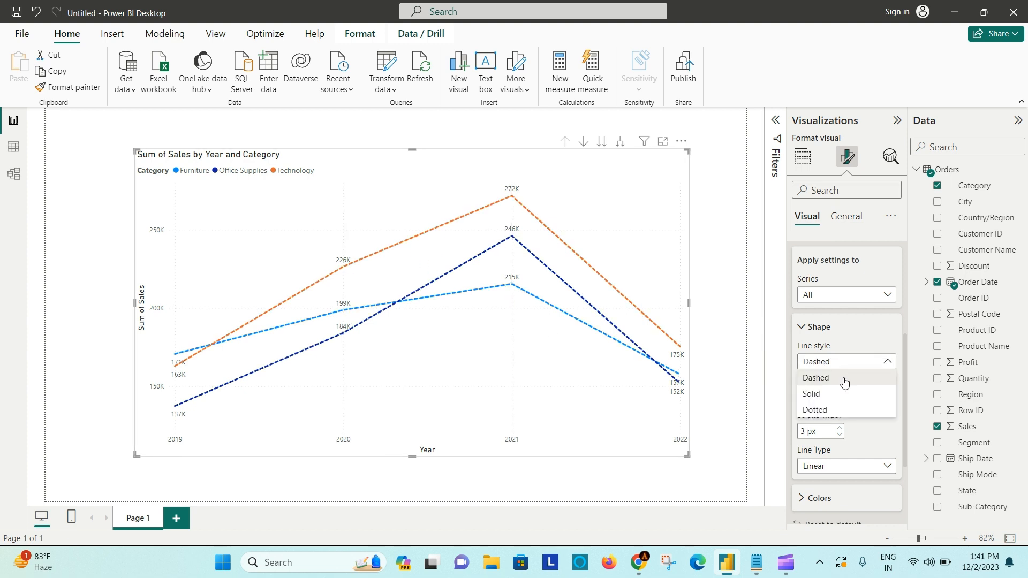
pyautogui.click(835, 413)
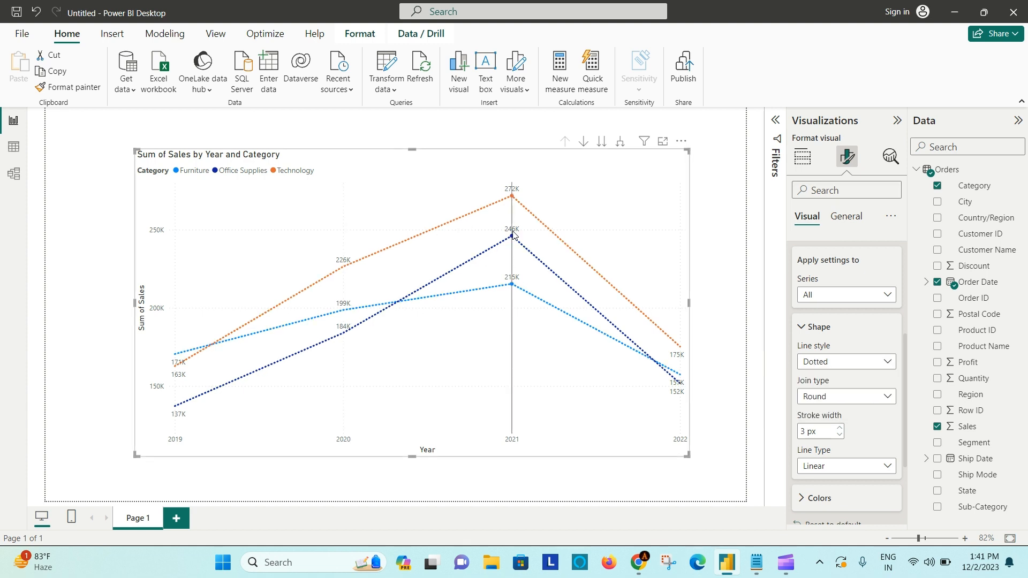
pyautogui.click(848, 358)
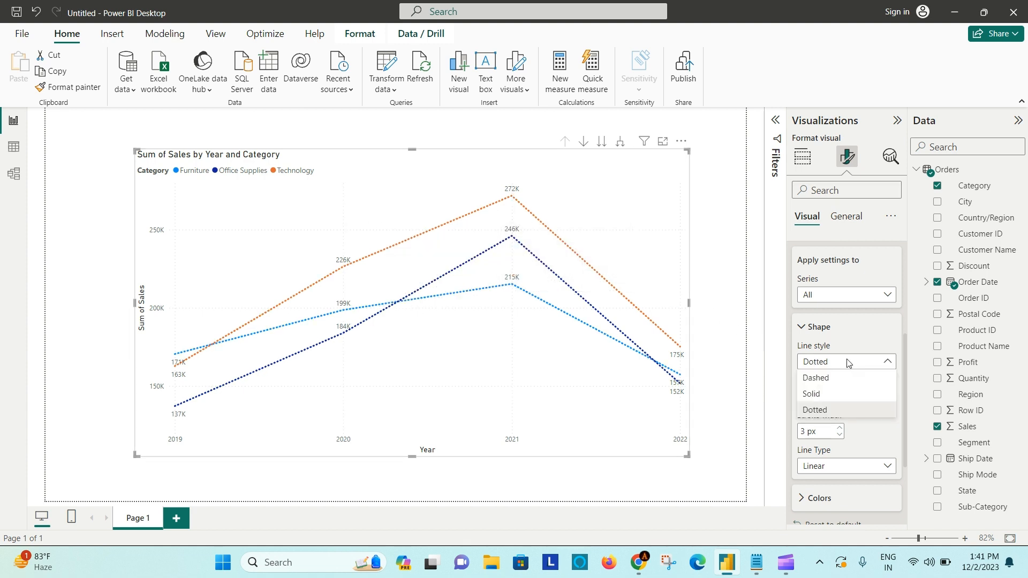
pyautogui.click(576, 274)
pyautogui.hotkey('ctrl', 'z')
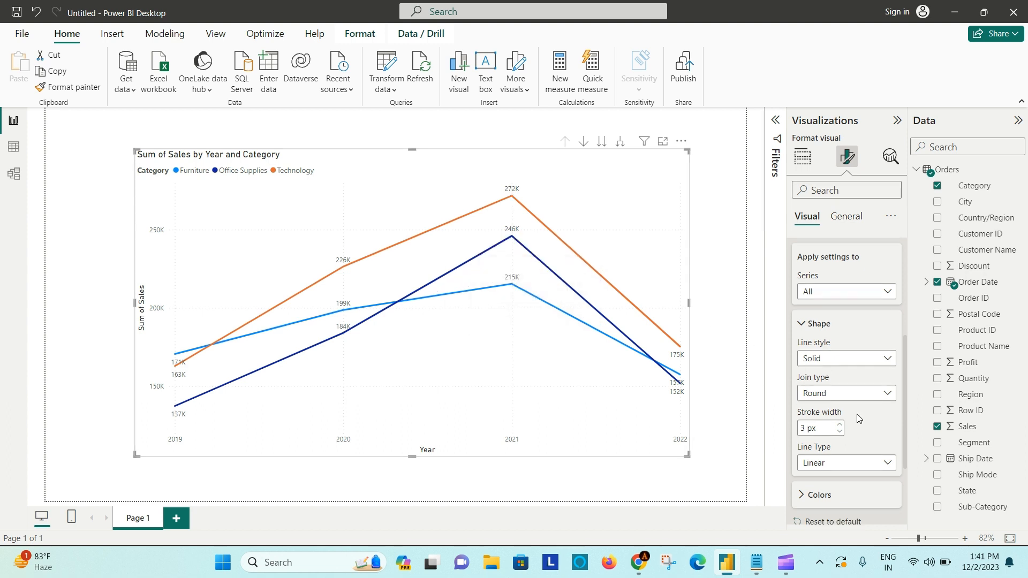
# Try the Miter join type for the chart lines, and set it back to Round
pyautogui.scroll(-2, 857, 418)
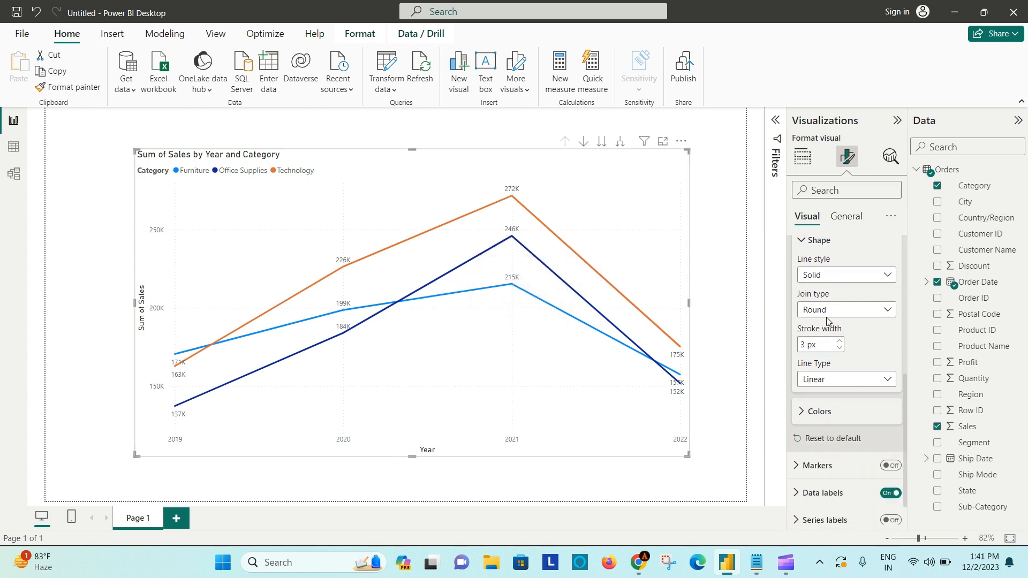
pyautogui.click(872, 313)
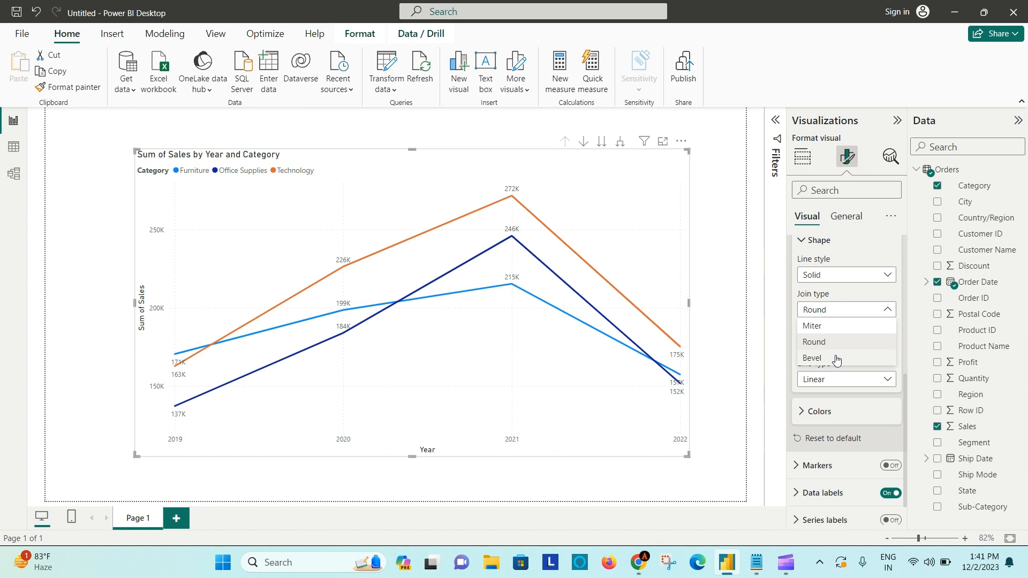
pyautogui.click(839, 325)
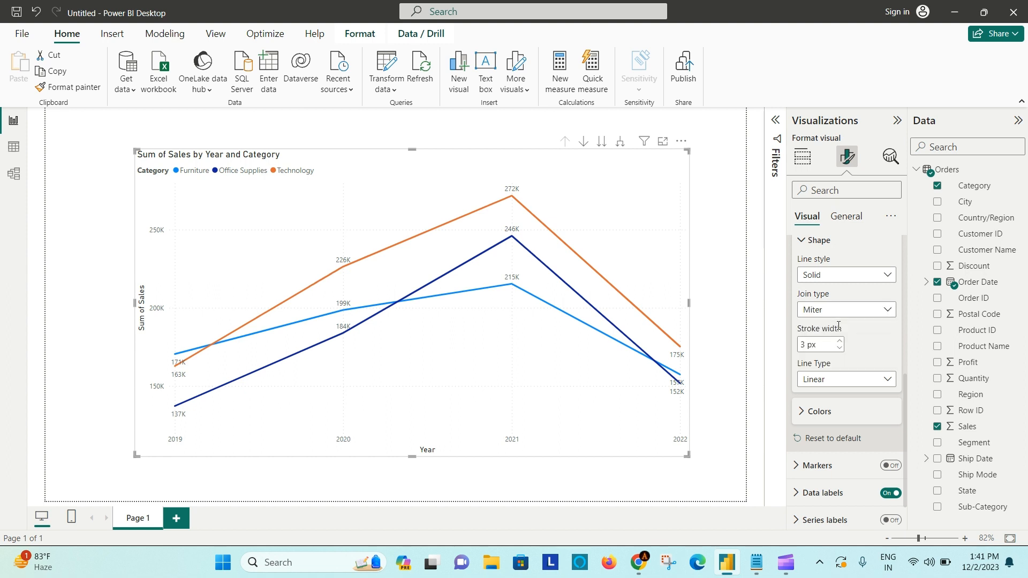
pyautogui.click(852, 310)
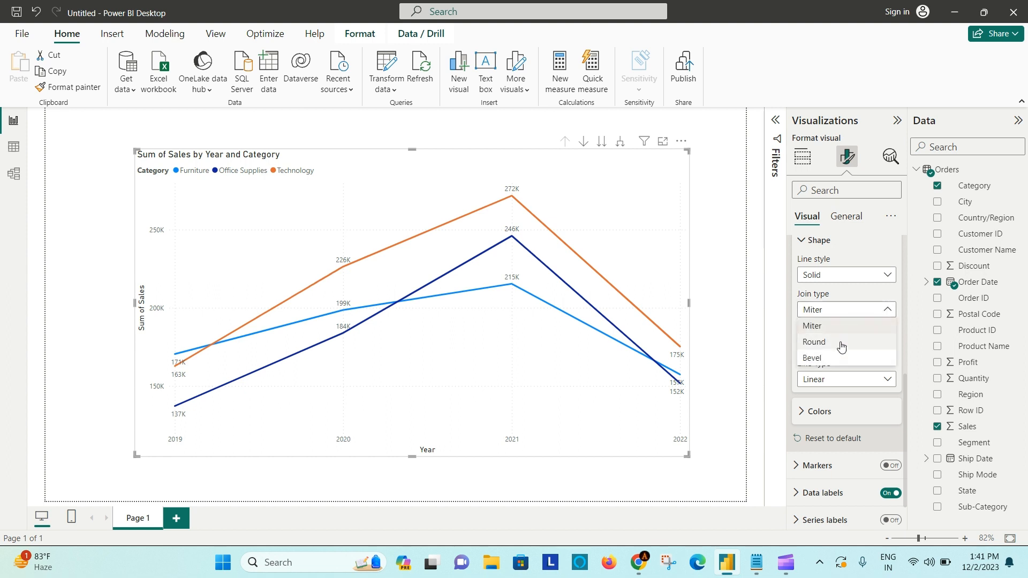
pyautogui.click(846, 345)
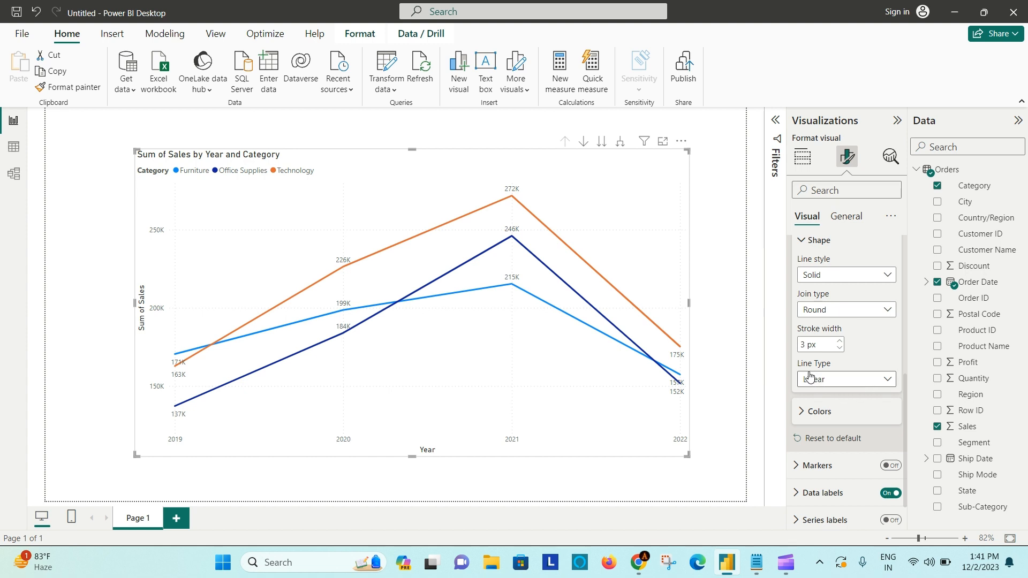
# Try the Smooth line type on all series, and set it back to Linear
pyautogui.click(847, 381)
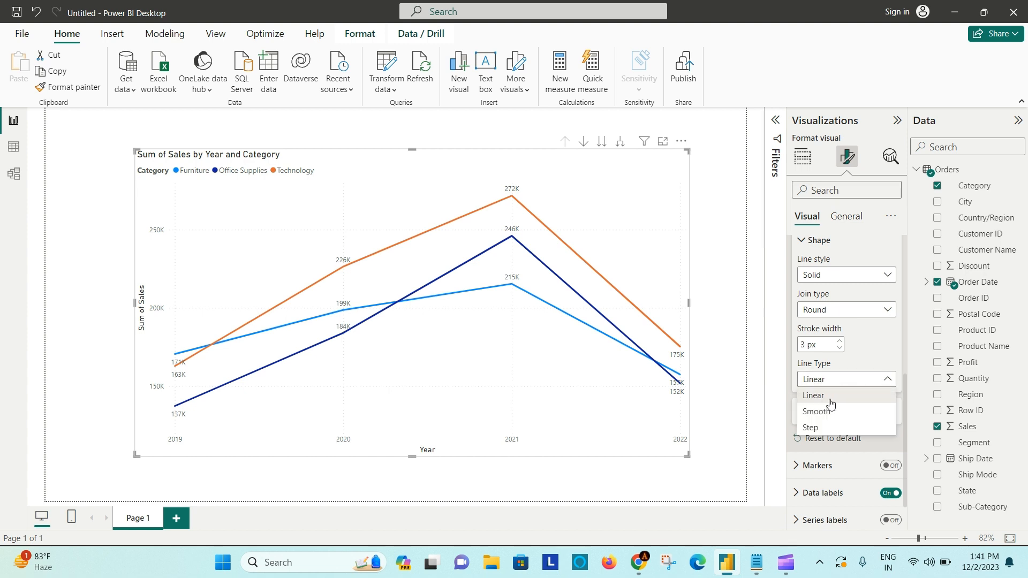
pyautogui.click(832, 413)
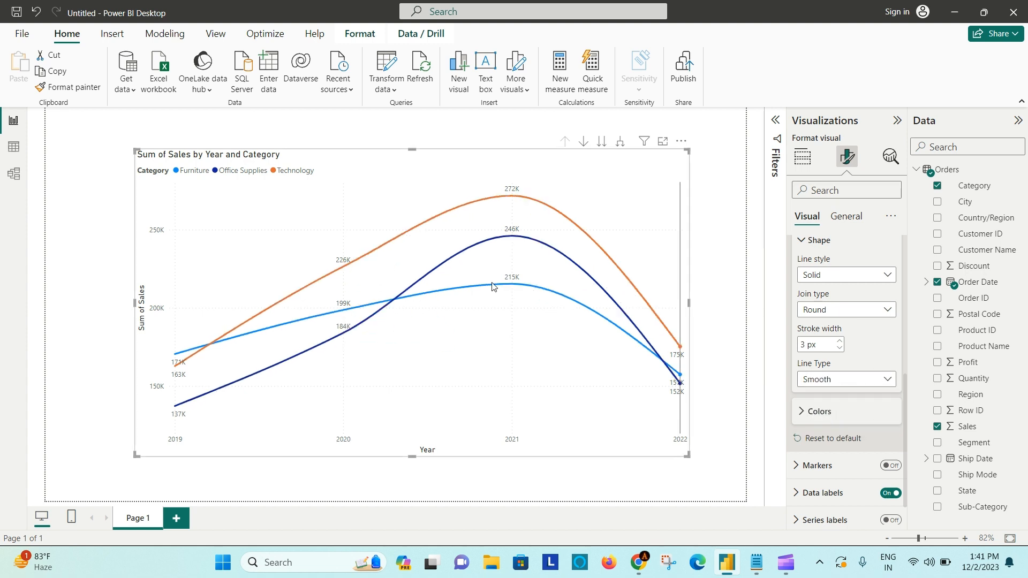
pyautogui.moveTo(635, 198)
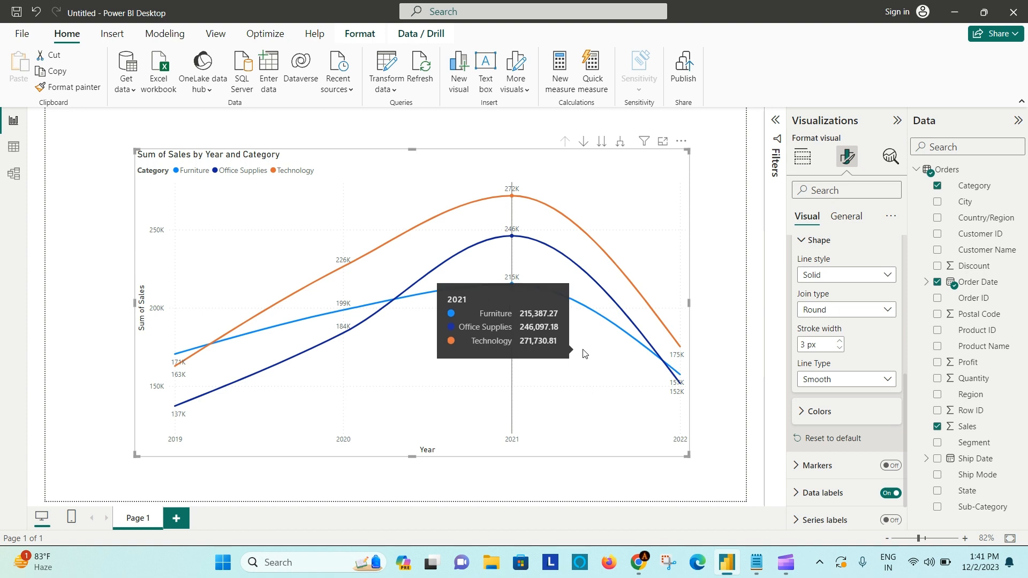
pyautogui.click(852, 380)
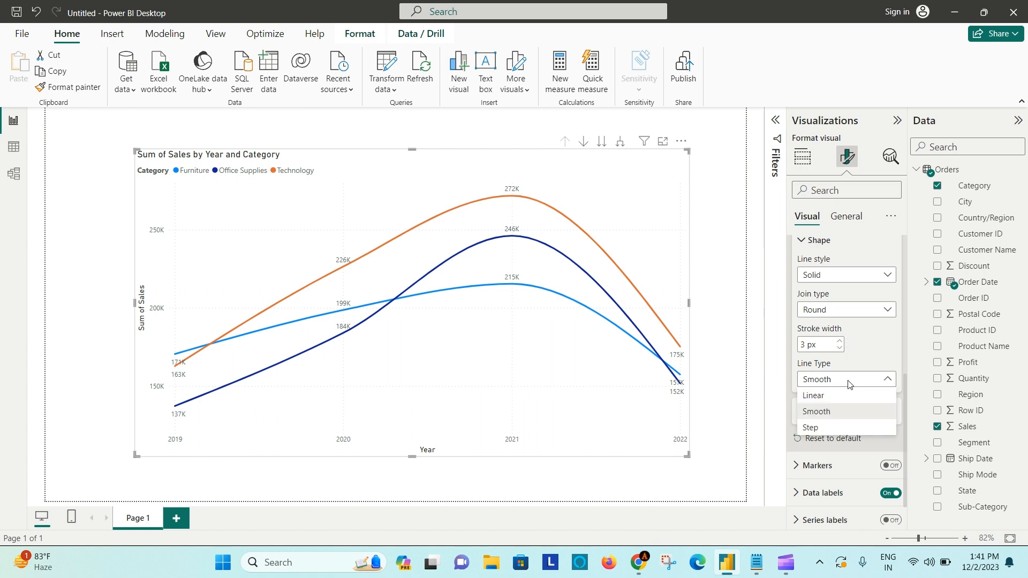
pyautogui.click(829, 402)
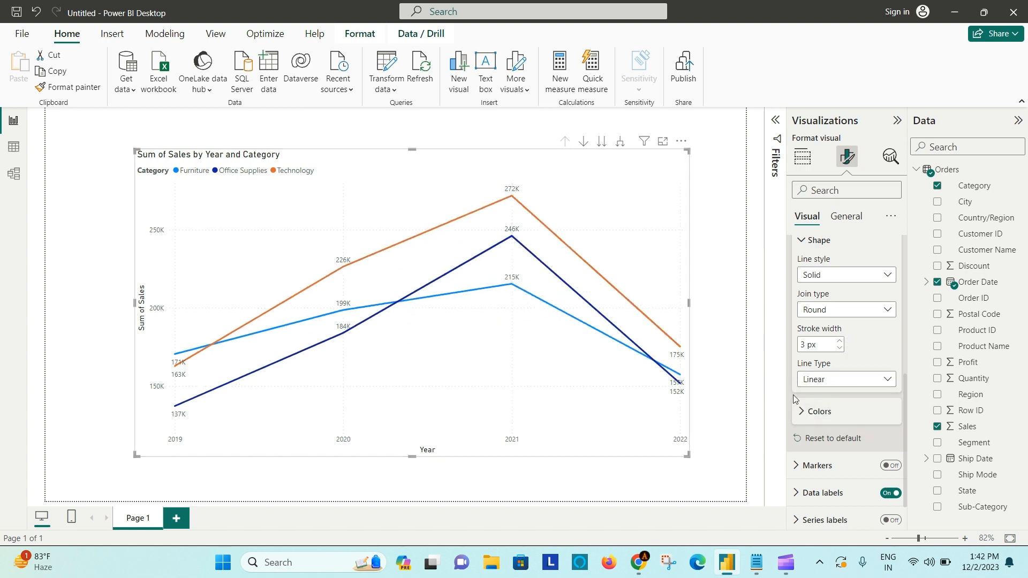
# Review the line color settings for Technology, Office Supplies and Furniture, and collapse the line formatting options
pyautogui.click(808, 412)
pyautogui.scroll(-1, 834, 440)
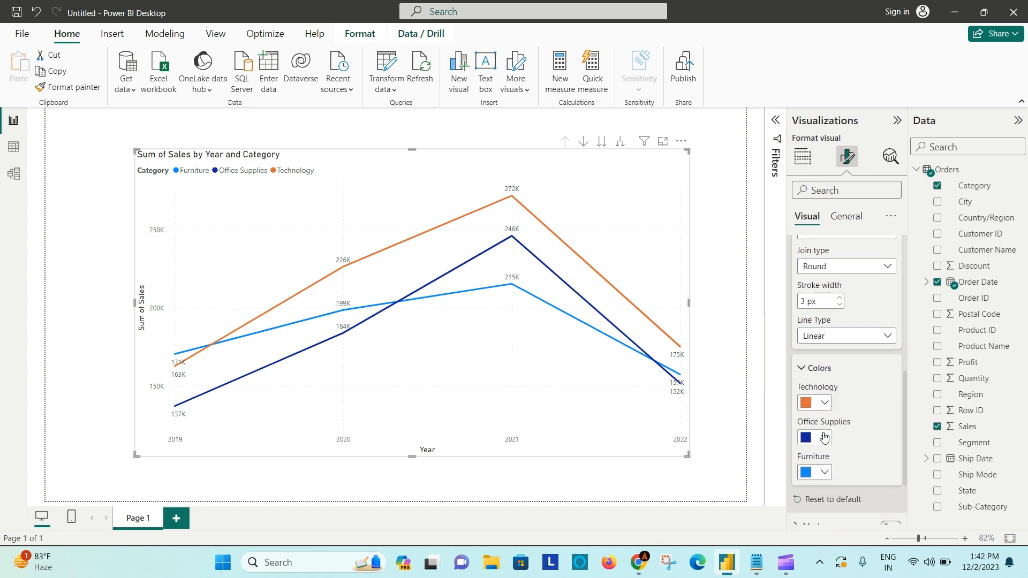
pyautogui.click(814, 371)
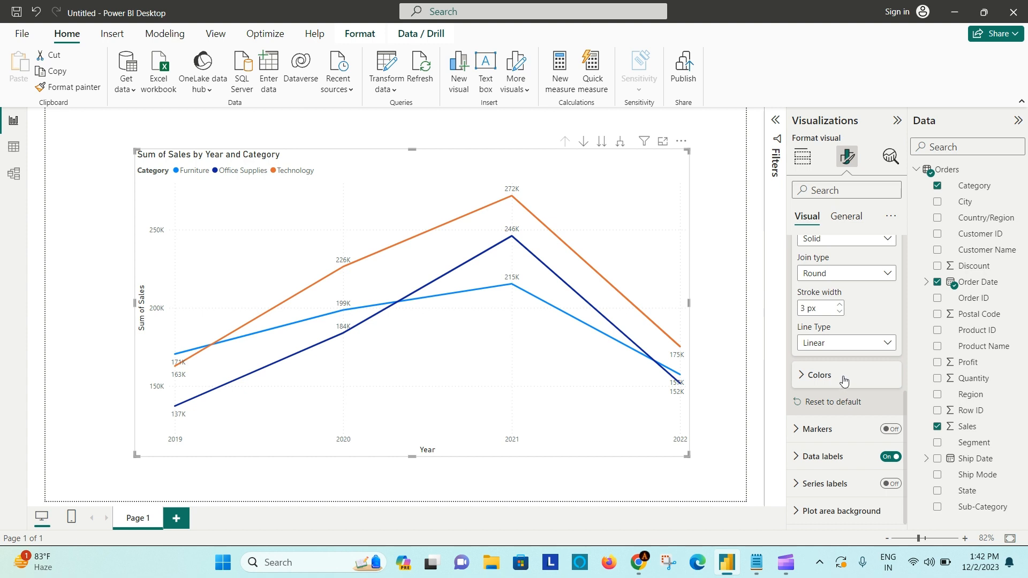
pyautogui.scroll(1, 840, 377)
pyautogui.click(806, 250)
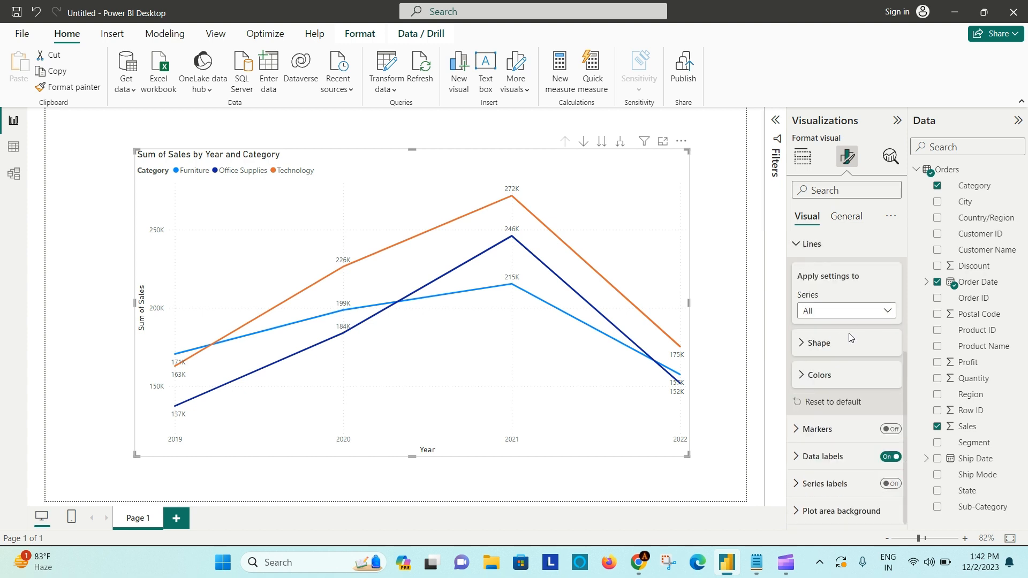
pyautogui.scroll(2, 850, 333)
pyautogui.click(801, 336)
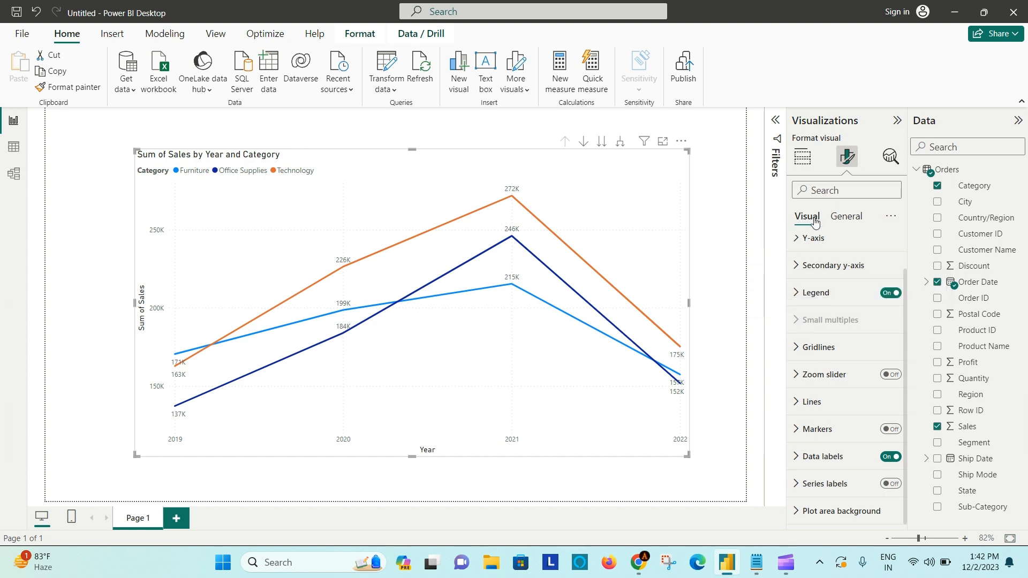
# Return to the chart's field setup, and switch to the Line Charts notes in Notepad
pyautogui.click(800, 163)
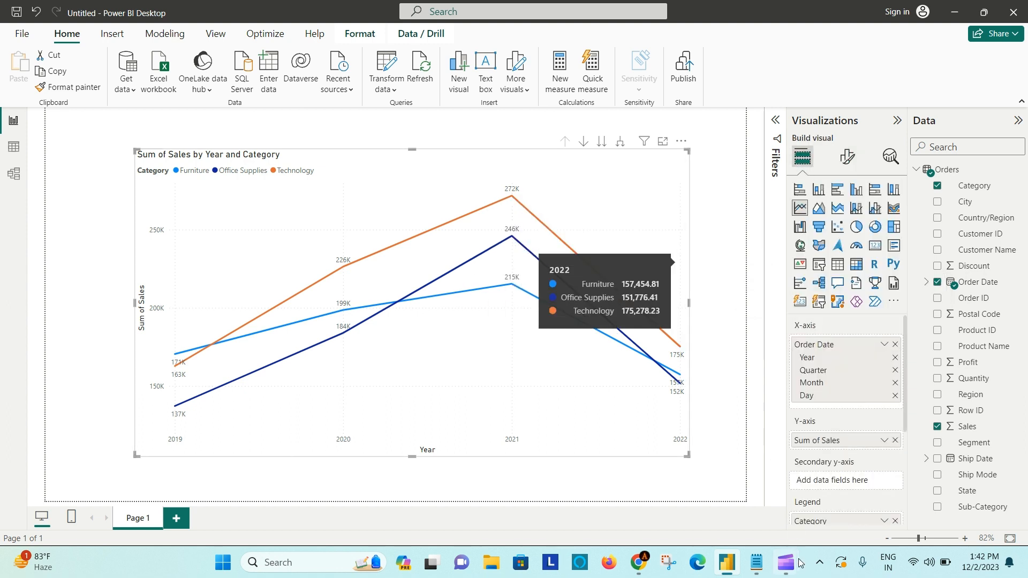
pyautogui.click(762, 565)
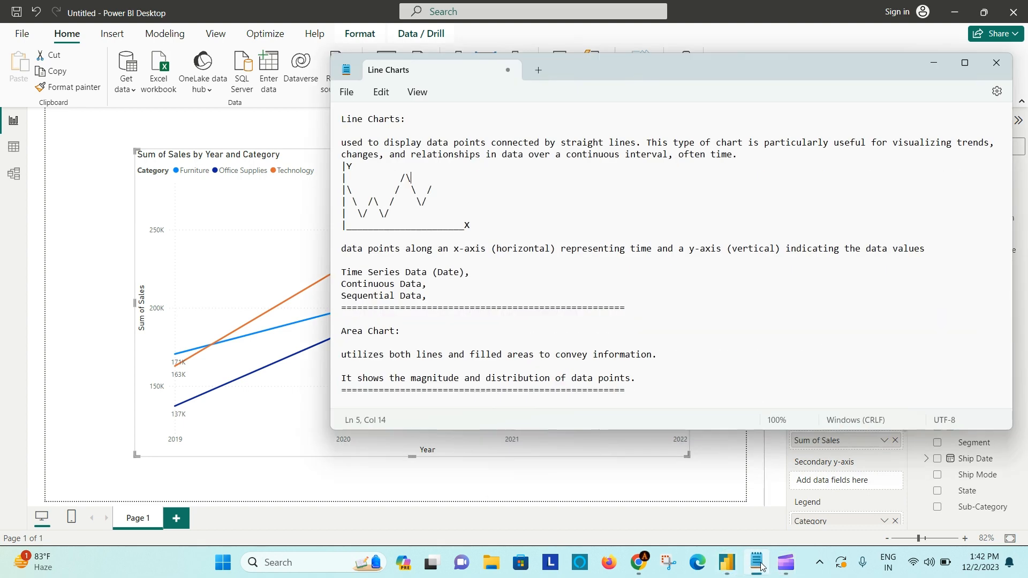
# Return to Power BI, convert the line chart to an area chart, and inspect its data points
pyautogui.click(455, 331)
pyautogui.click(933, 64)
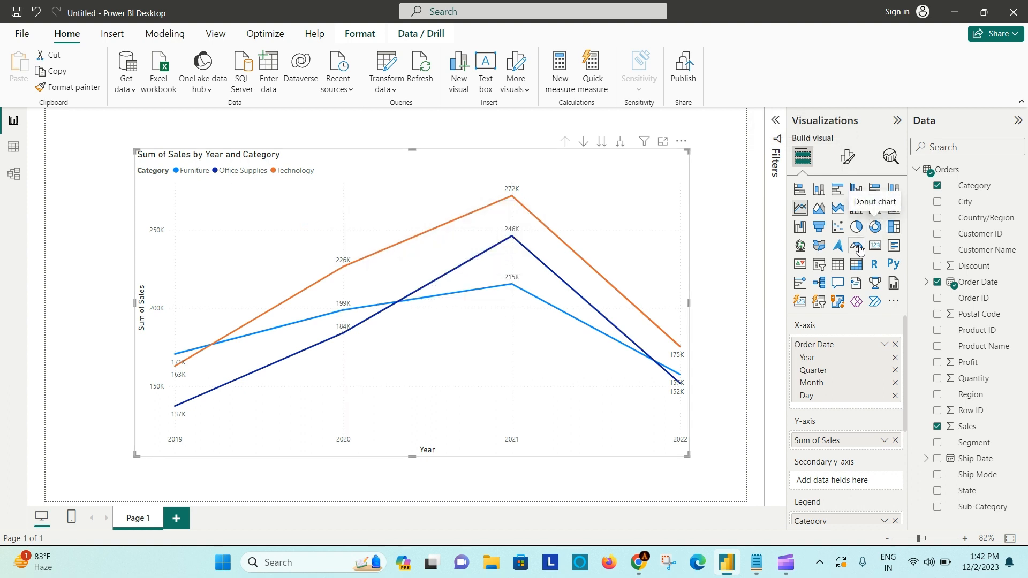
pyautogui.click(818, 209)
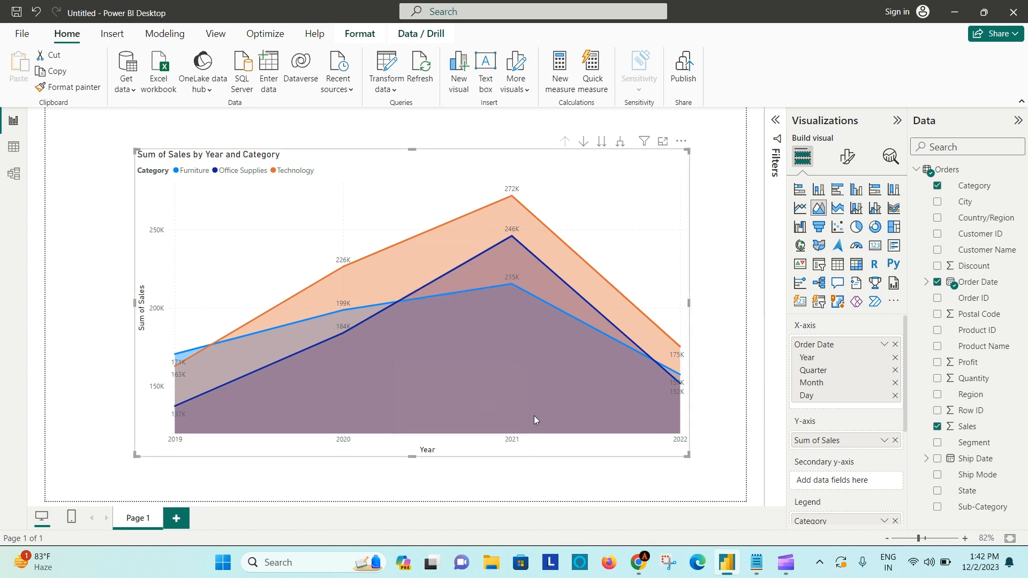
pyautogui.moveTo(526, 224)
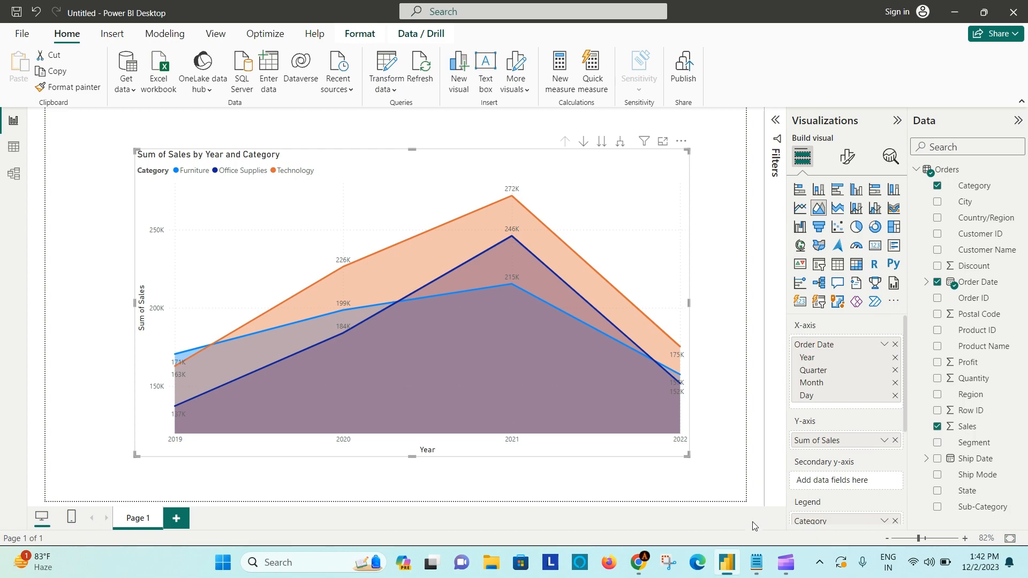
# Read the Area Chart notes in Notepad, highlighting the filled areas and magnitude descriptions, and return to Power BI
pyautogui.click(756, 562)
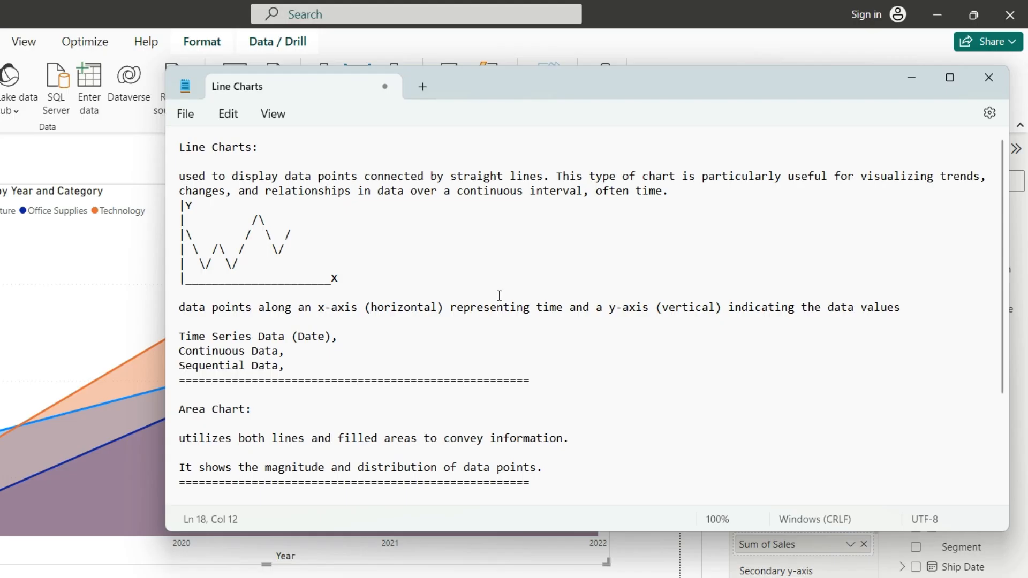
pyautogui.scroll(-3, 499, 296)
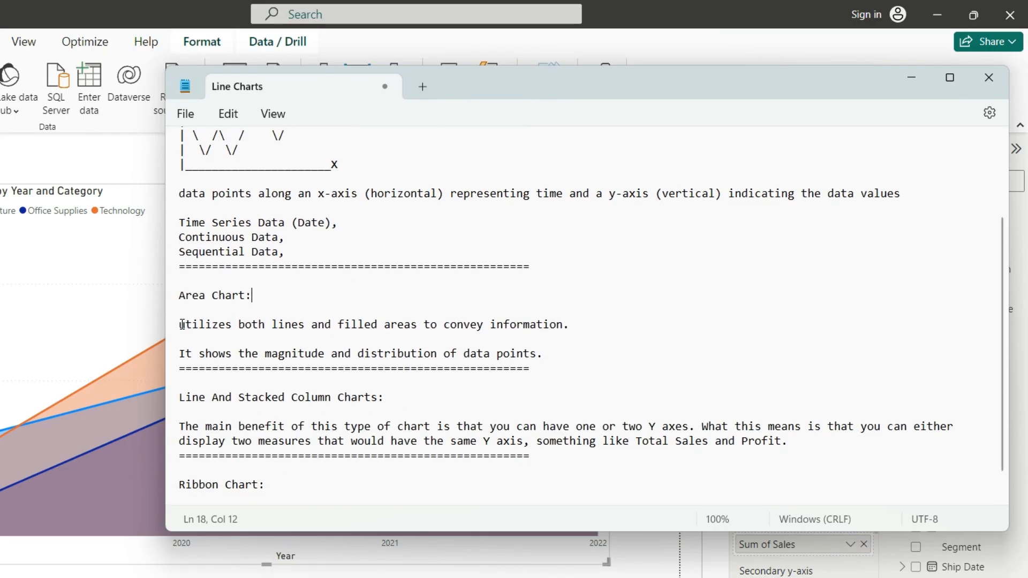
pyautogui.moveTo(182, 324); pyautogui.dragTo(588, 326)
pyautogui.click(264, 354)
pyautogui.moveTo(268, 355); pyautogui.dragTo(576, 360)
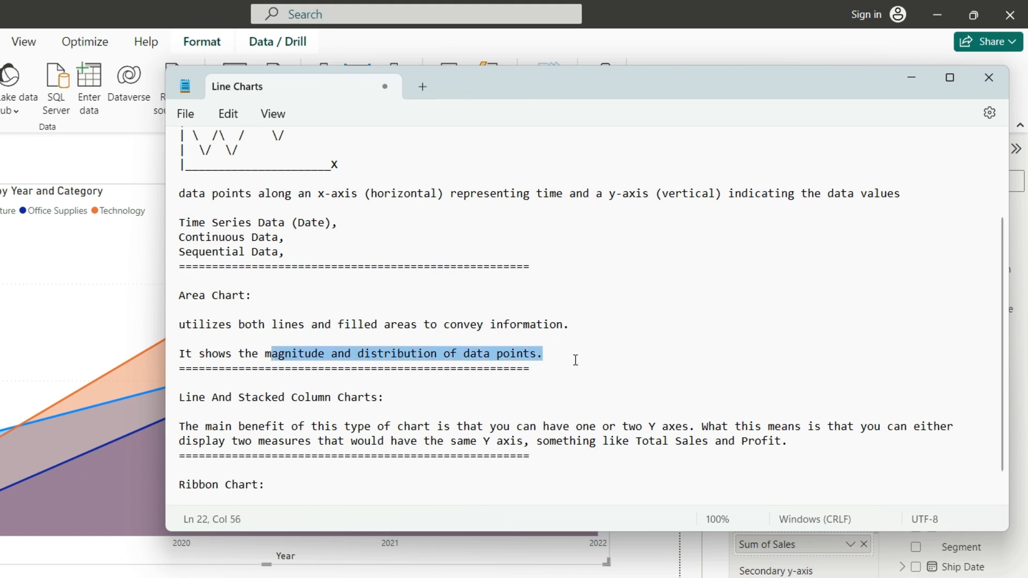
pyautogui.click(575, 360)
pyautogui.click(911, 77)
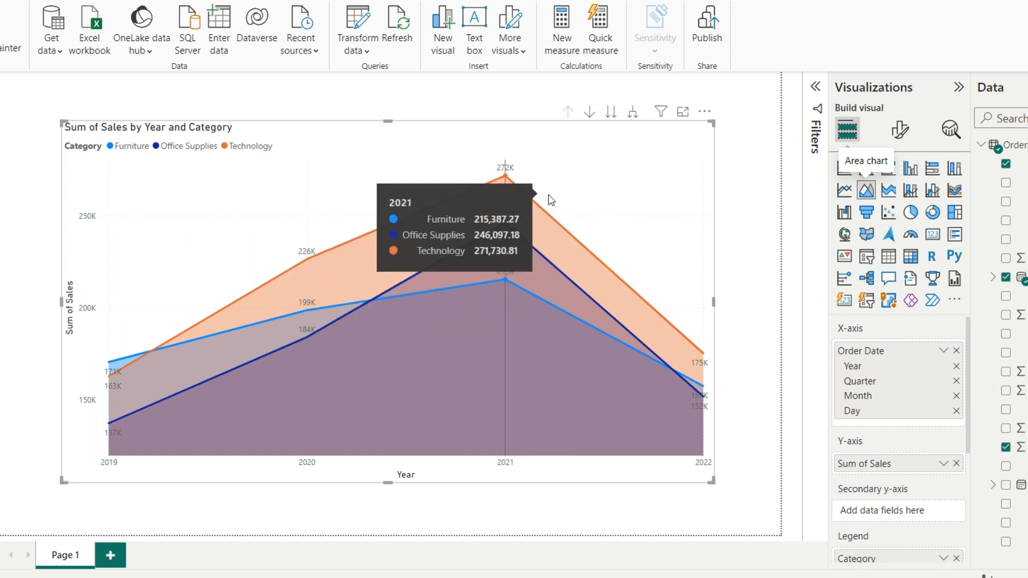
# Switch the visual to a line chart for comparison, set it back to an area chart, and inspect the yearly values
pyautogui.click(844, 192)
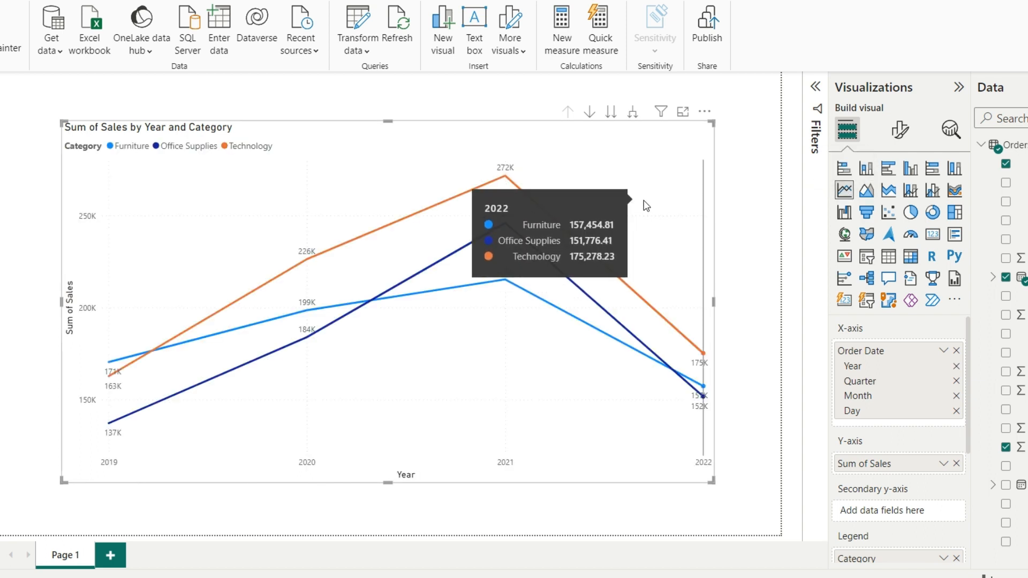
pyautogui.click(868, 195)
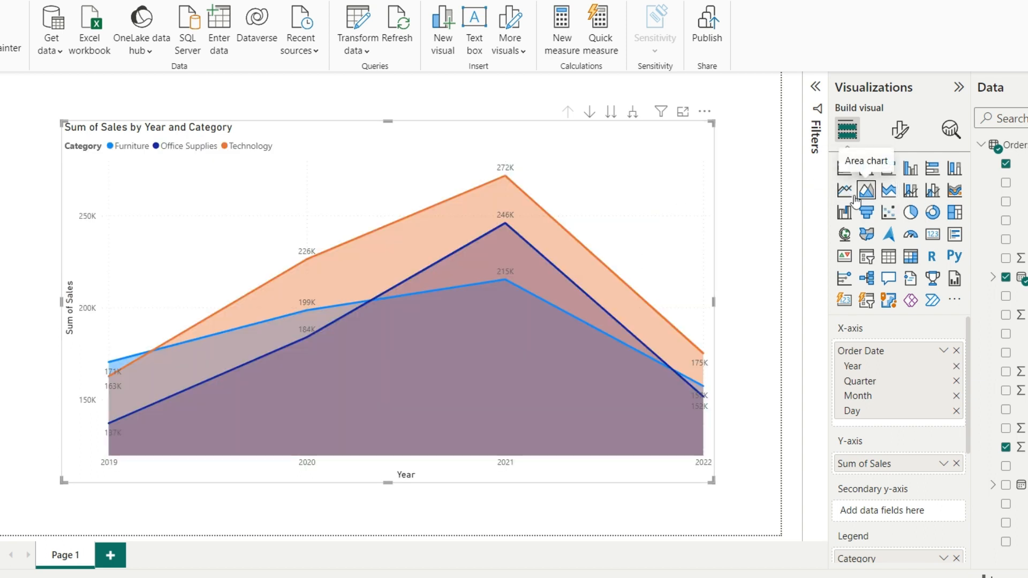
pyautogui.moveTo(484, 231)
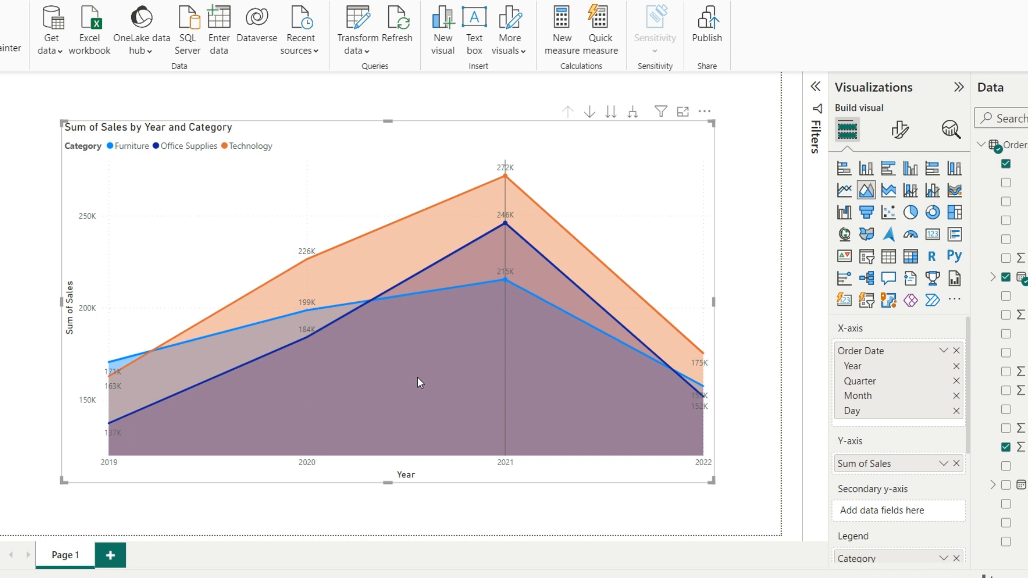
pyautogui.moveTo(420, 362)
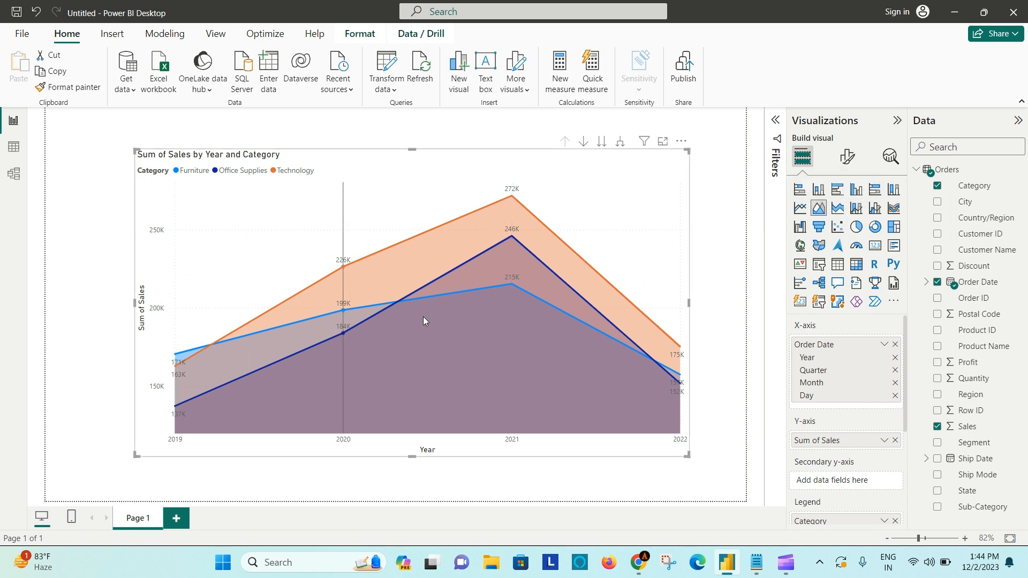
pyautogui.moveTo(535, 302)
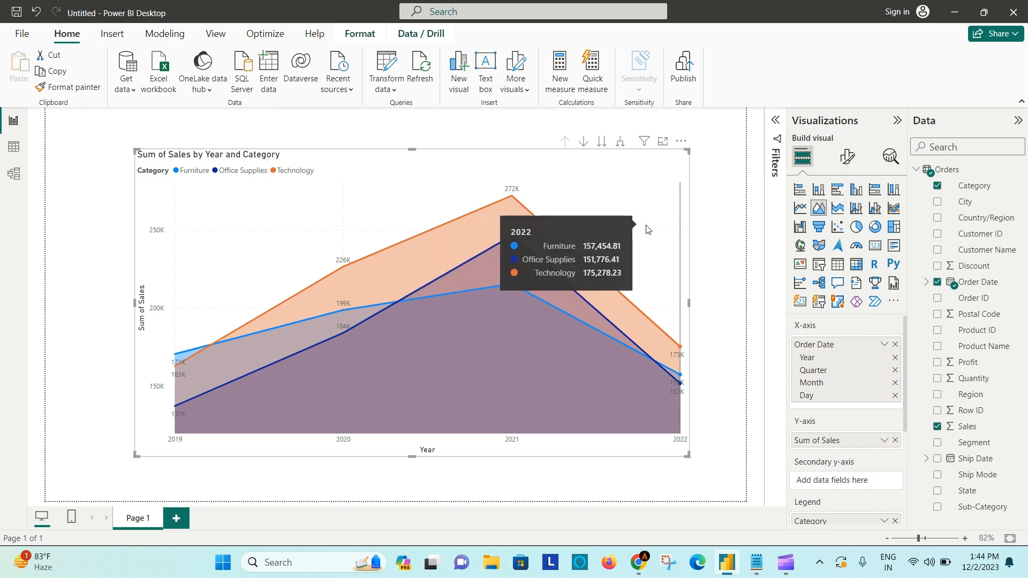
# Try the stacked area chart type for the visual, and check the Area Chart notes in Notepad
pyautogui.click(838, 209)
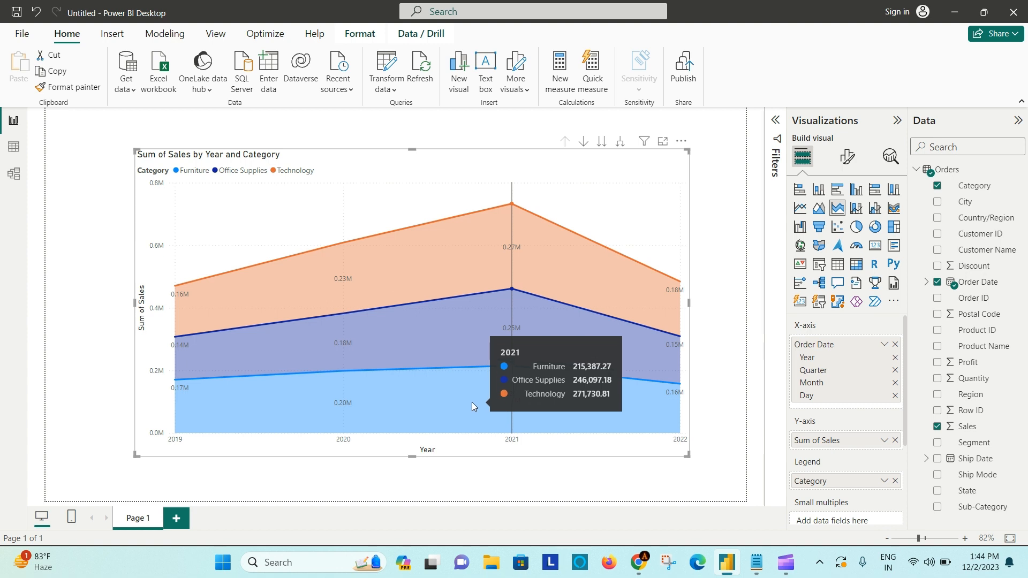
pyautogui.click(752, 552)
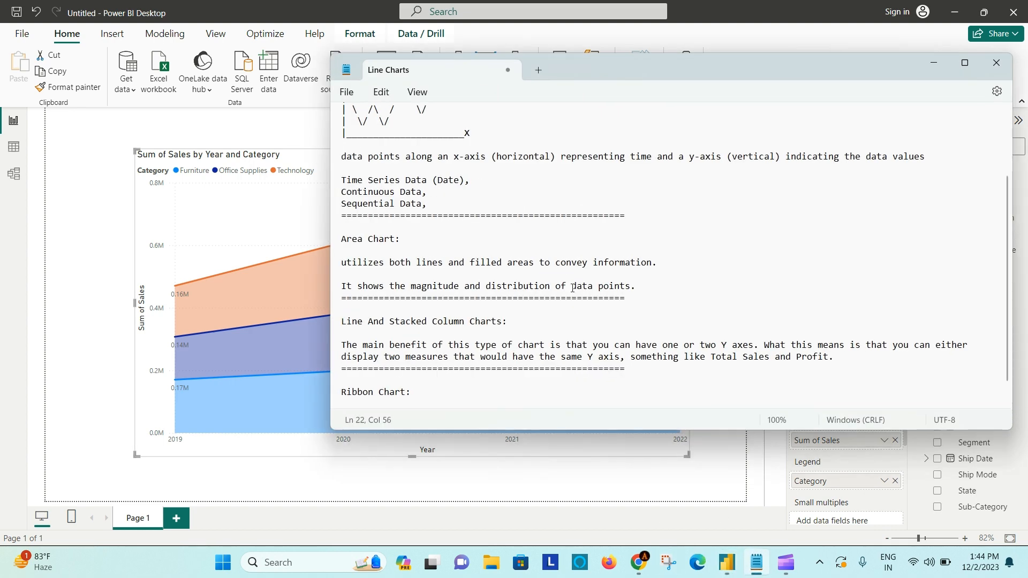
pyautogui.click(935, 64)
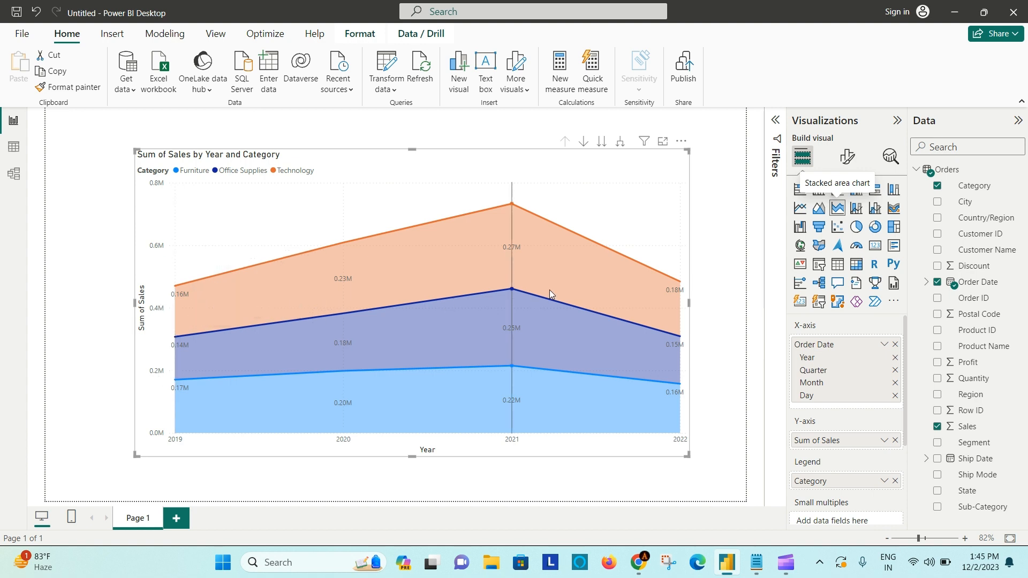
# Alternate the visual between the area and stacked area chart types to compare them, ending on the area chart
pyautogui.click(819, 208)
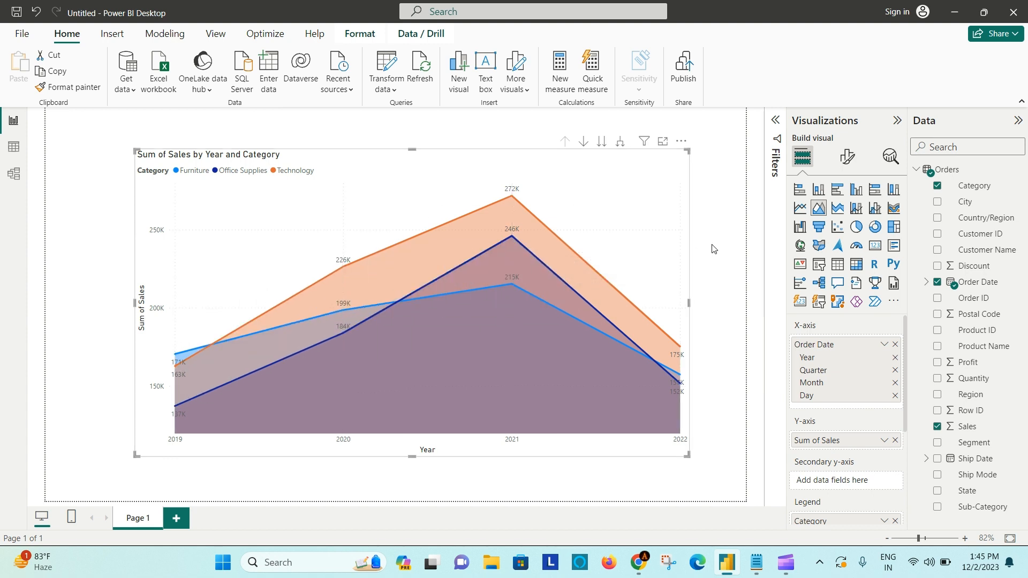
pyautogui.click(837, 209)
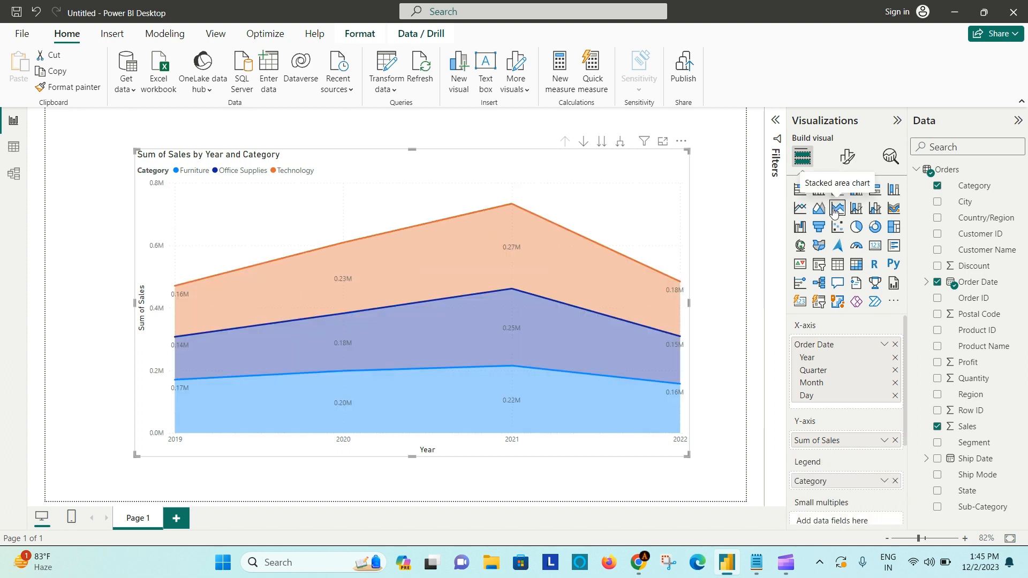
pyautogui.click(818, 208)
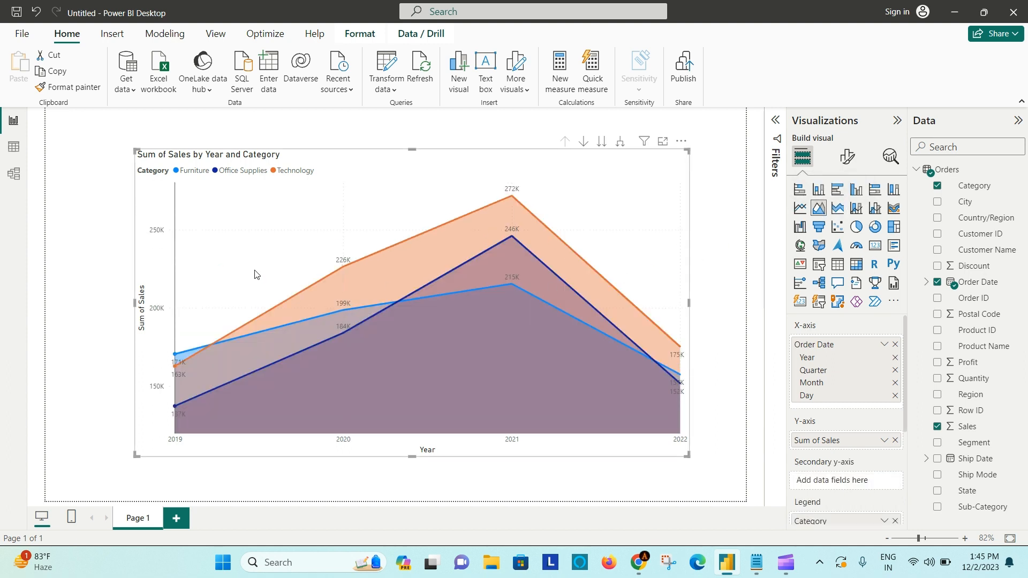
pyautogui.moveTo(641, 251)
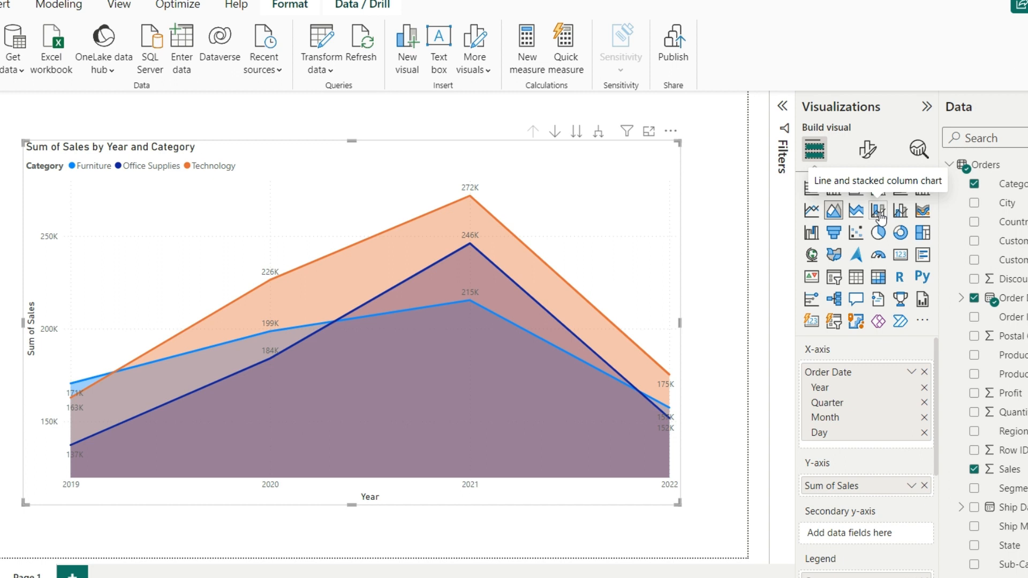
# Convert the area chart to a line and stacked column chart, and inspect its fields and column segments
pyautogui.click(879, 213)
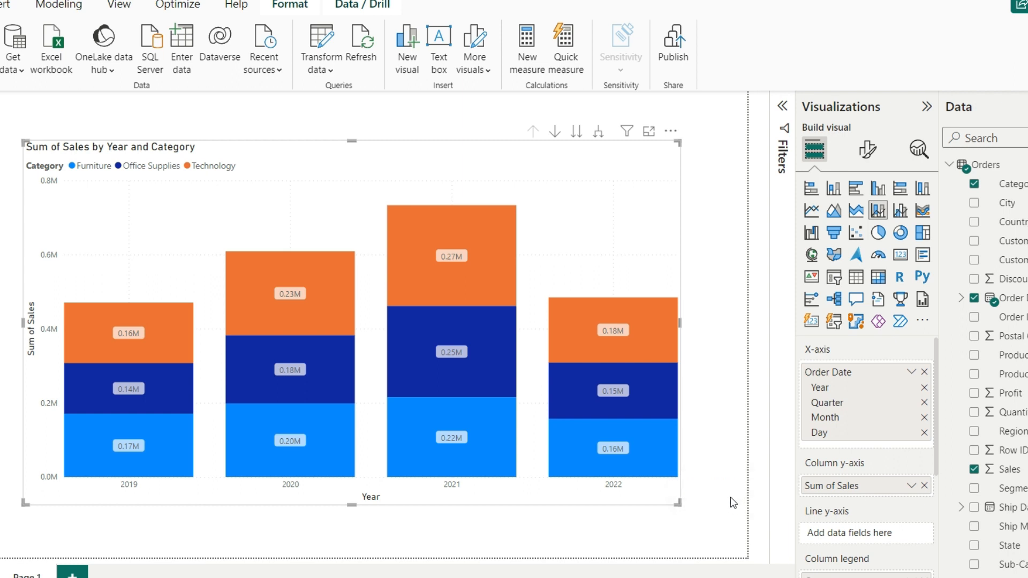
pyautogui.scroll(-2, 898, 558)
pyautogui.scroll(-1, 898, 558)
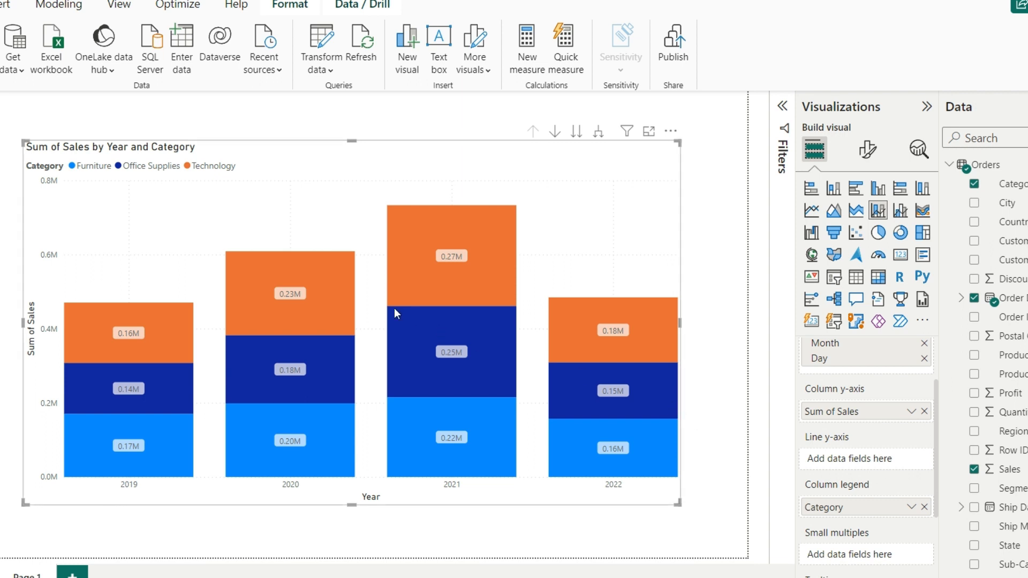
pyautogui.moveTo(73, 438)
pyautogui.moveTo(103, 339)
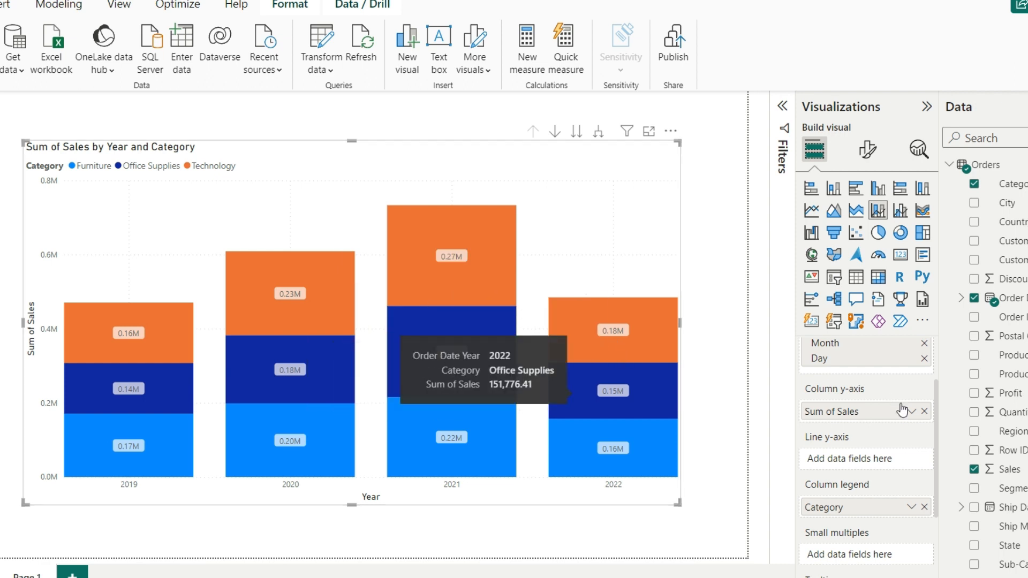
# Add the Discount field from Orders to the chart's line y-axis
pyautogui.scroll(-1, 877, 449)
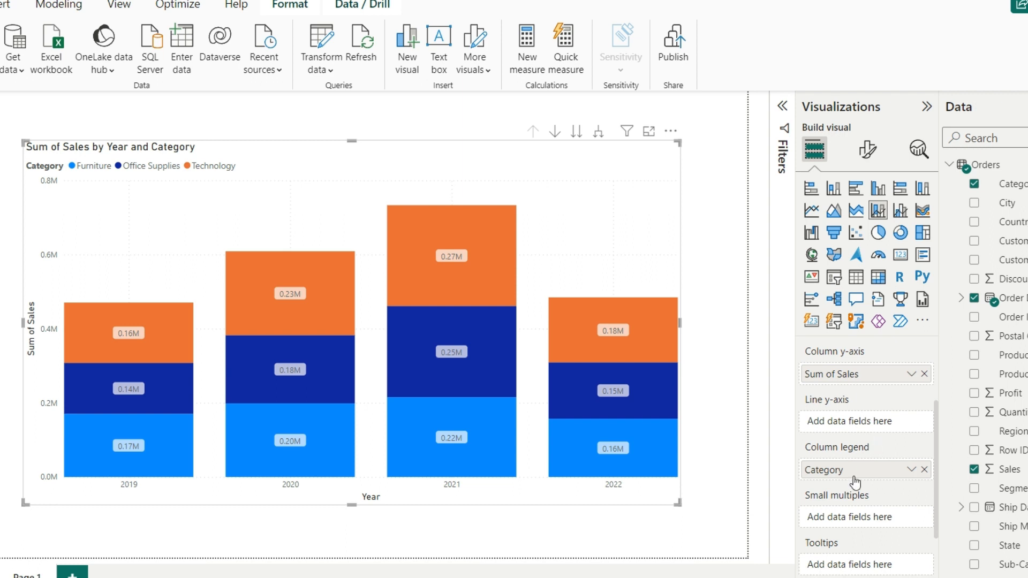
pyautogui.scroll(1, 842, 536)
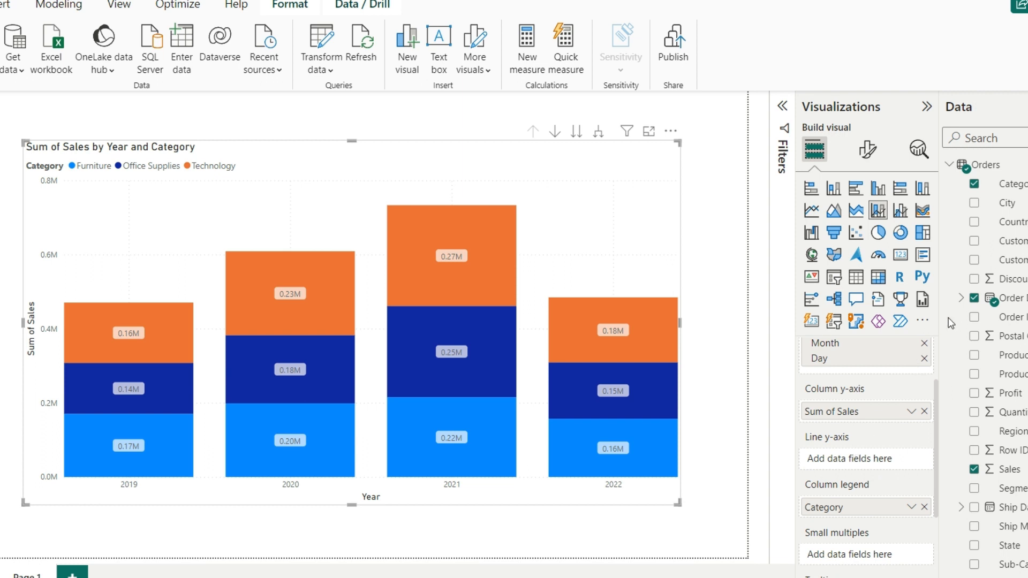
pyautogui.moveTo(1022, 282); pyautogui.dragTo(887, 460)
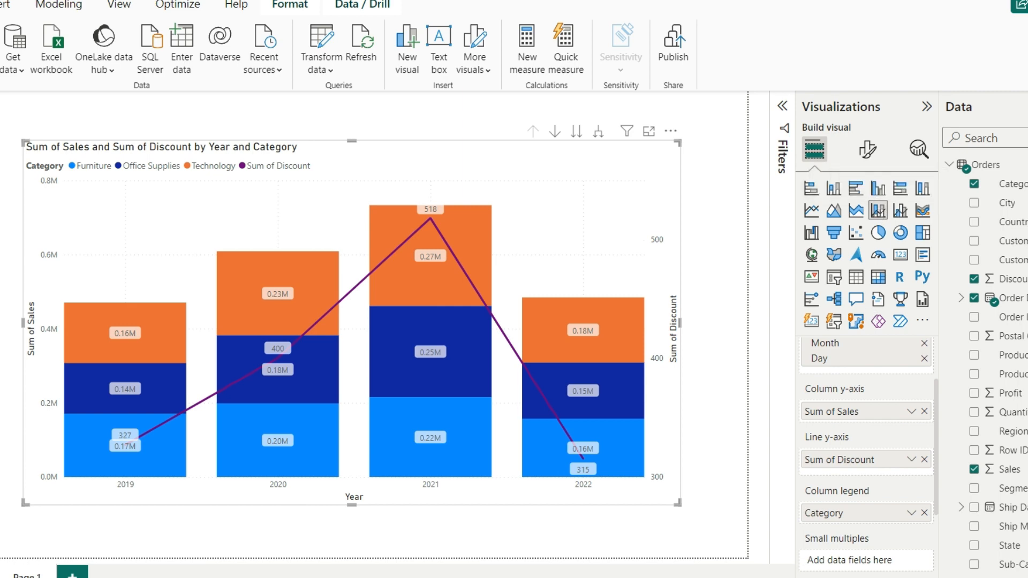
# Read the Line And Stacked Column Charts notes in Notepad, highlighting "two Y axes", and return to Power BI
pyautogui.click(675, 577)
pyautogui.scroll(-2, 421, 328)
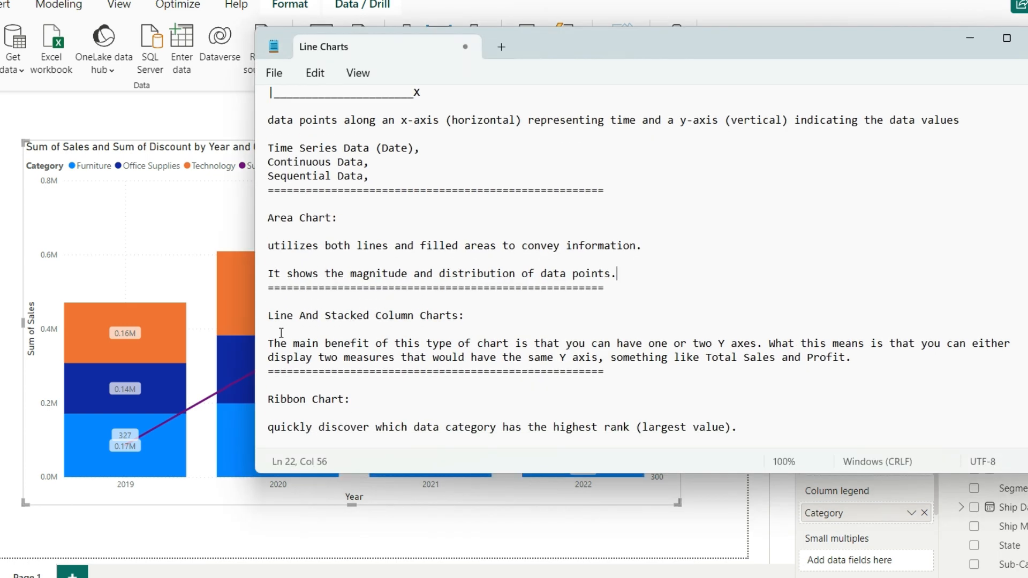
pyautogui.moveTo(274, 343); pyautogui.dragTo(389, 346)
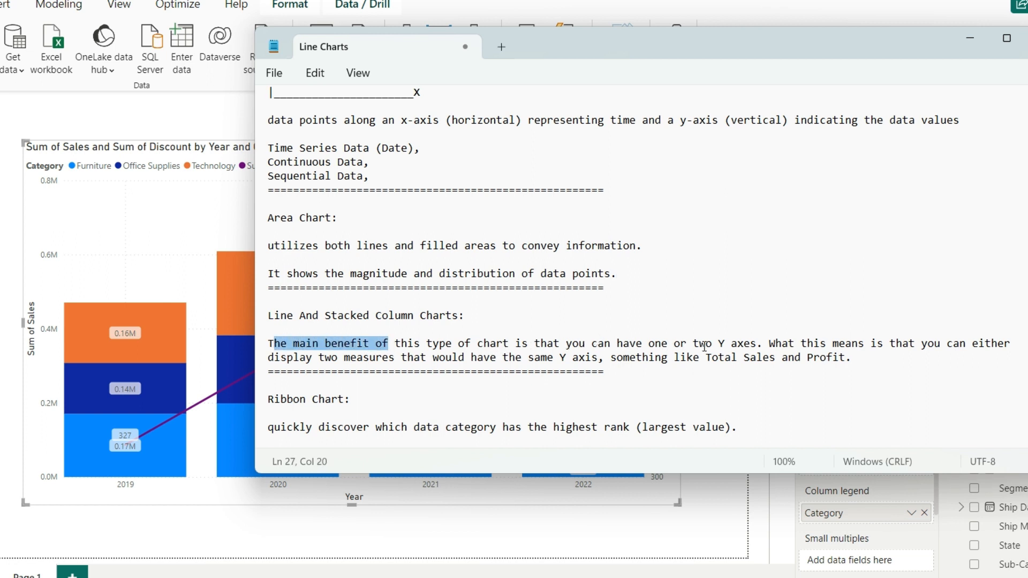
pyautogui.moveTo(762, 345); pyautogui.dragTo(692, 346)
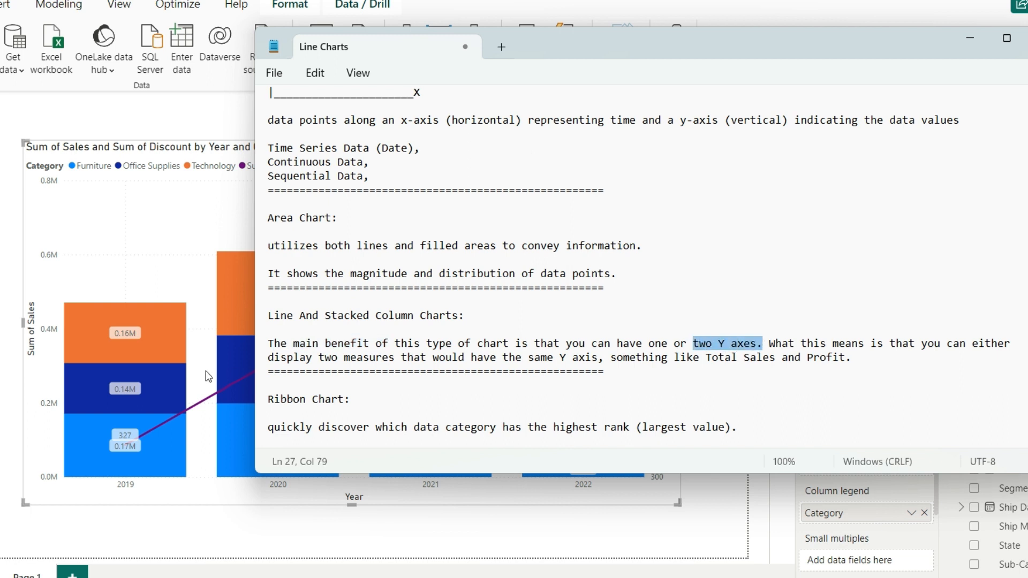
pyautogui.click(770, 346)
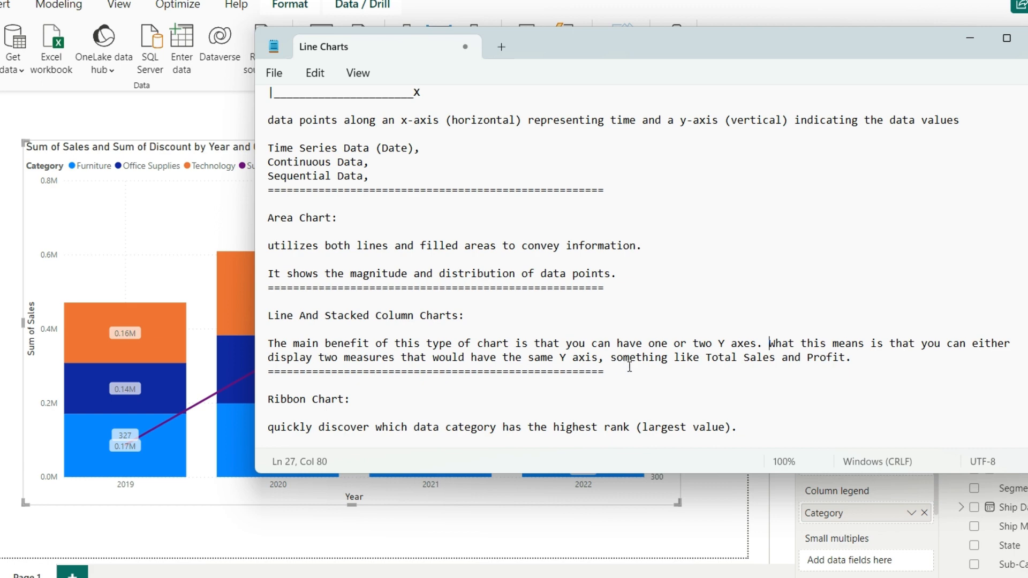
pyautogui.click(969, 38)
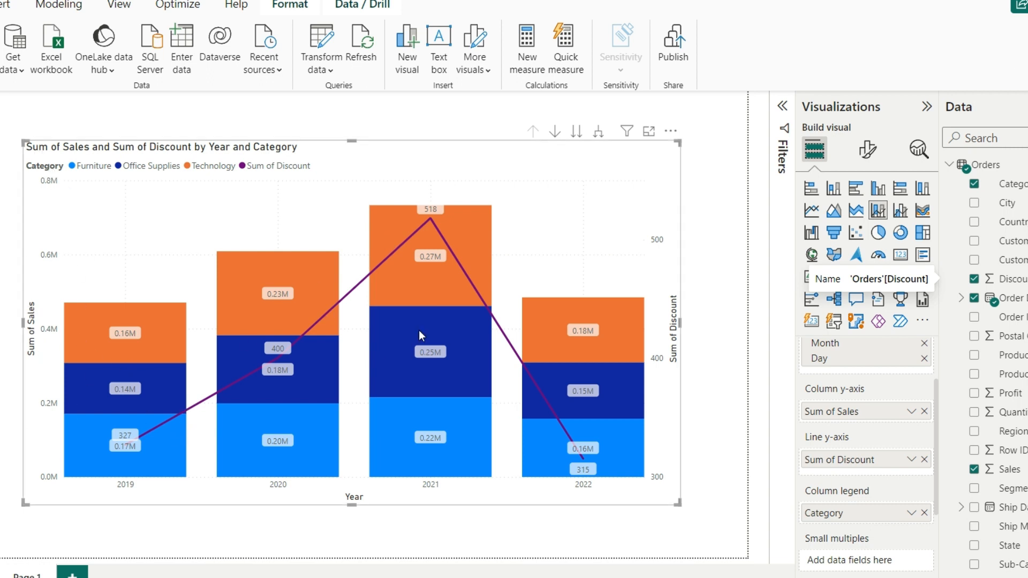
# Review the combo chart's field assignments, and convert it to a line and clustered column chart
pyautogui.scroll(-3, 888, 490)
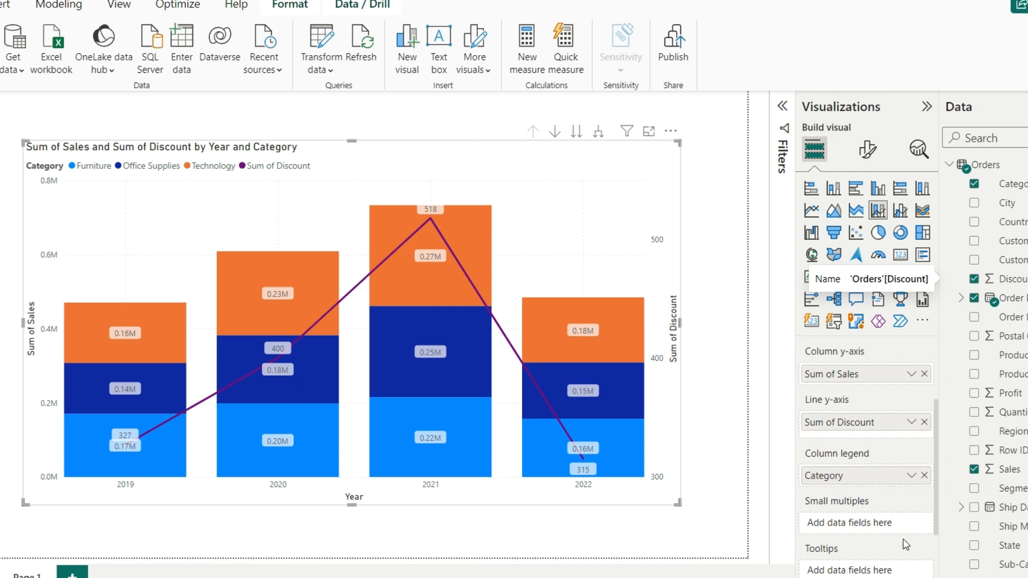
pyautogui.scroll(1, 888, 484)
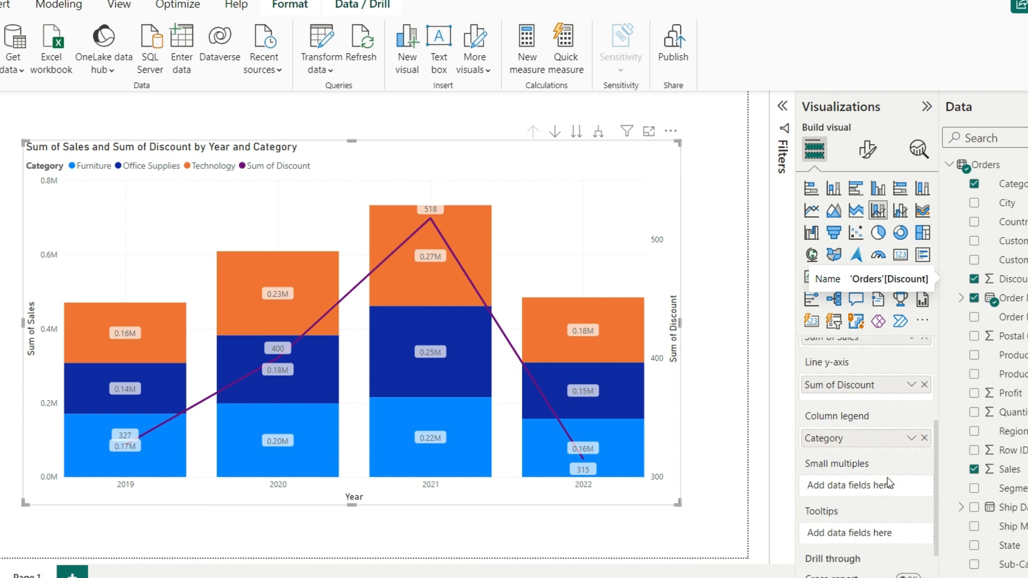
pyautogui.scroll(3, 888, 483)
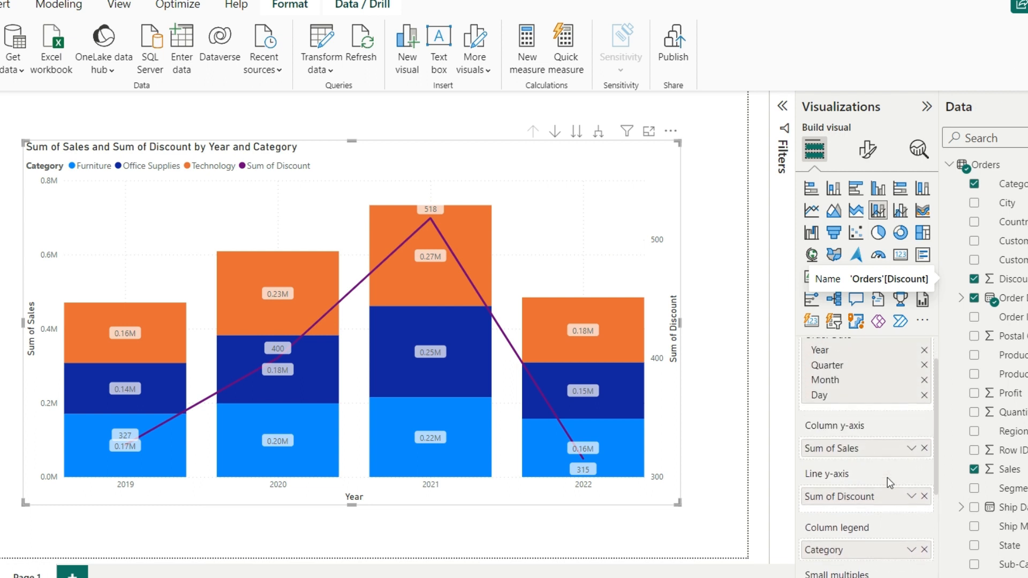
pyautogui.scroll(1, 888, 477)
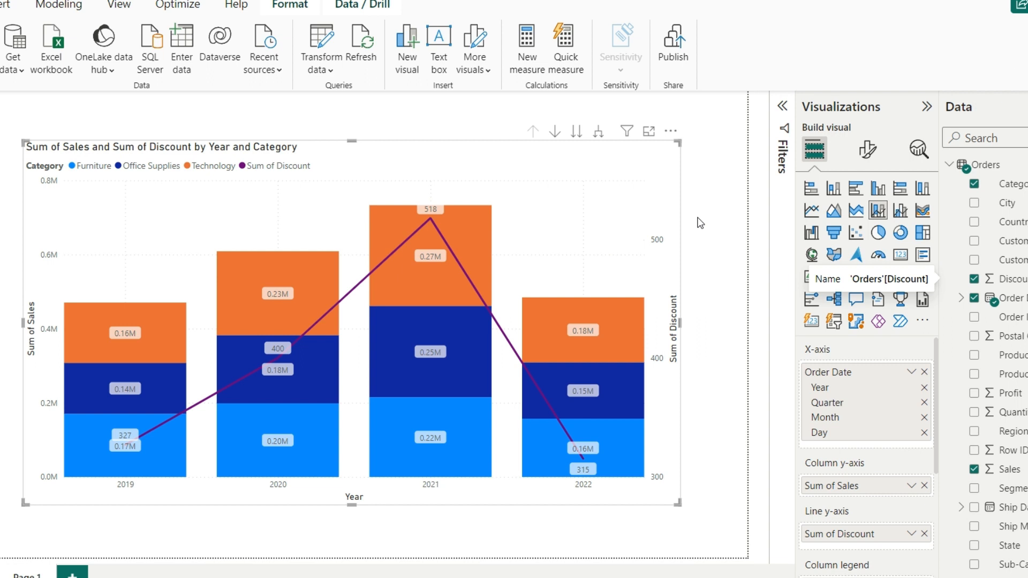
pyautogui.click(904, 217)
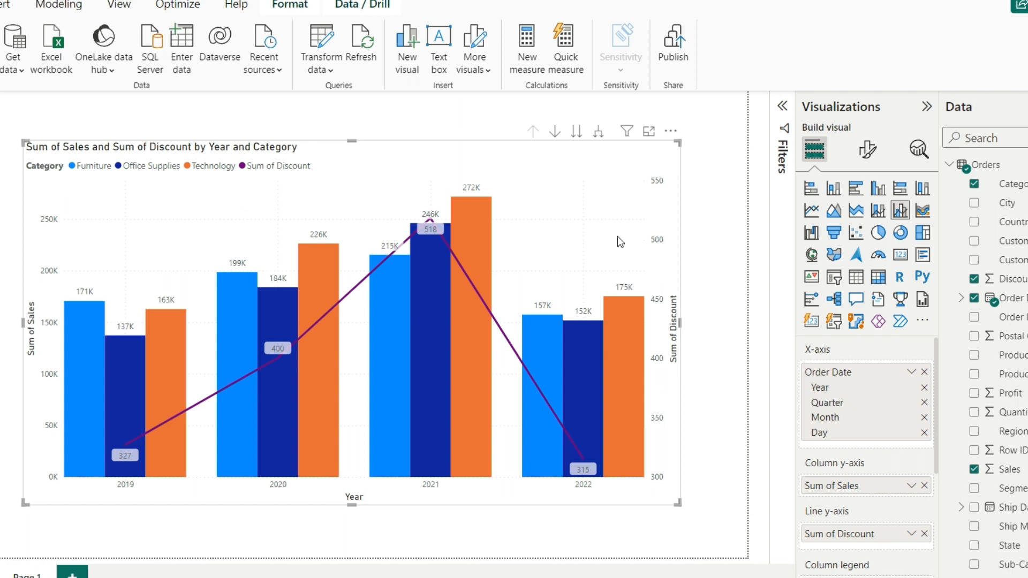
# Inspect the yearly category columns in the line and clustered column chart, and convert it to a ribbon chart
pyautogui.moveTo(71, 341)
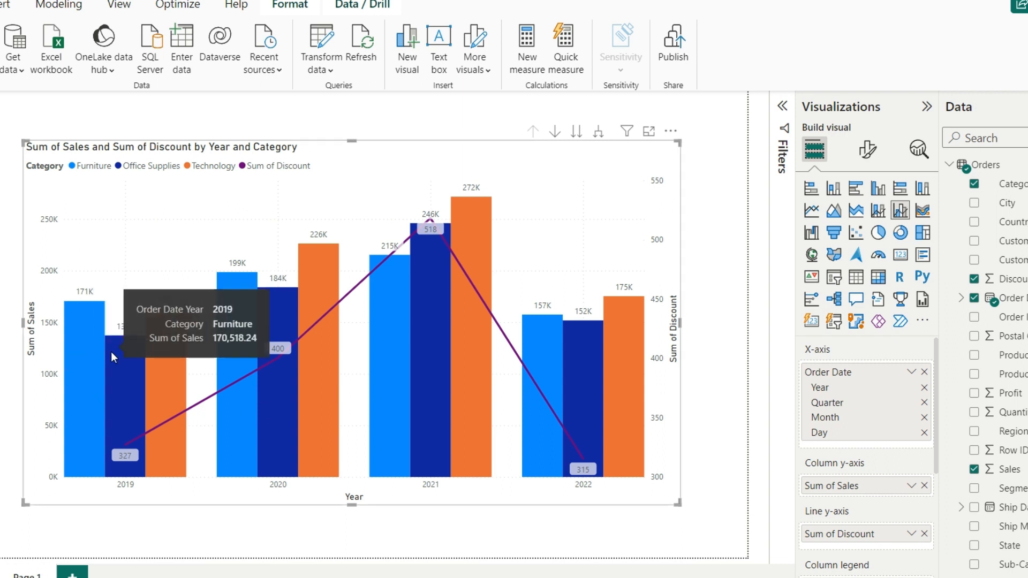
pyautogui.moveTo(181, 380)
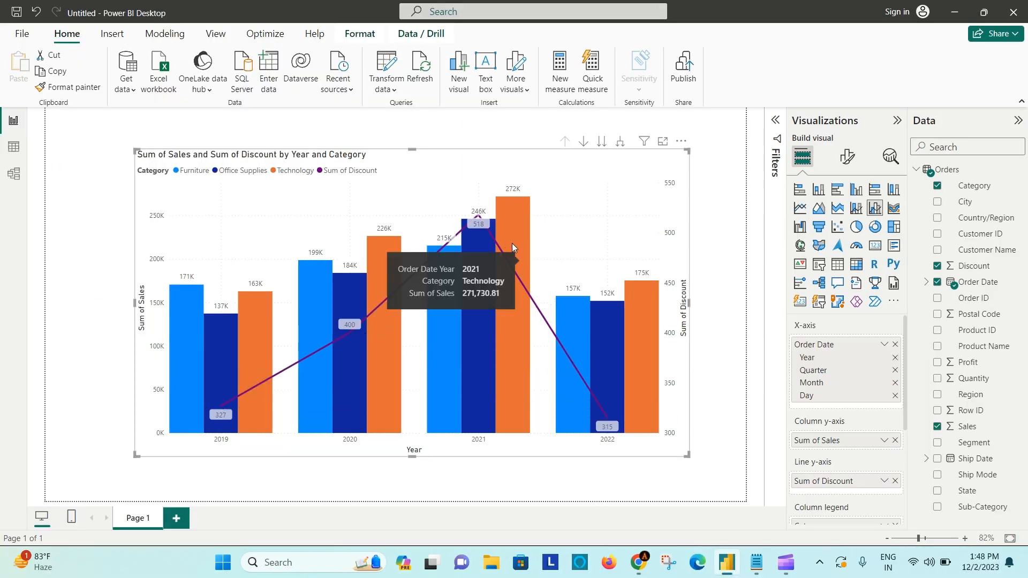
pyautogui.click(895, 209)
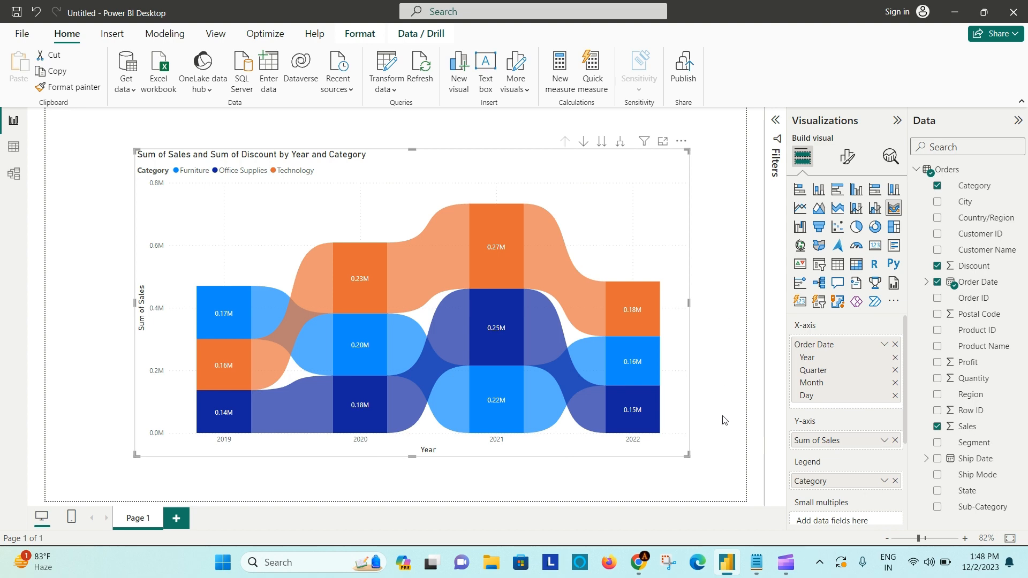
# Read the Ribbon Chart notes in Notepad, highlighting the sentence on finding the highest-ranked data category, and return to Power BI
pyautogui.click(756, 563)
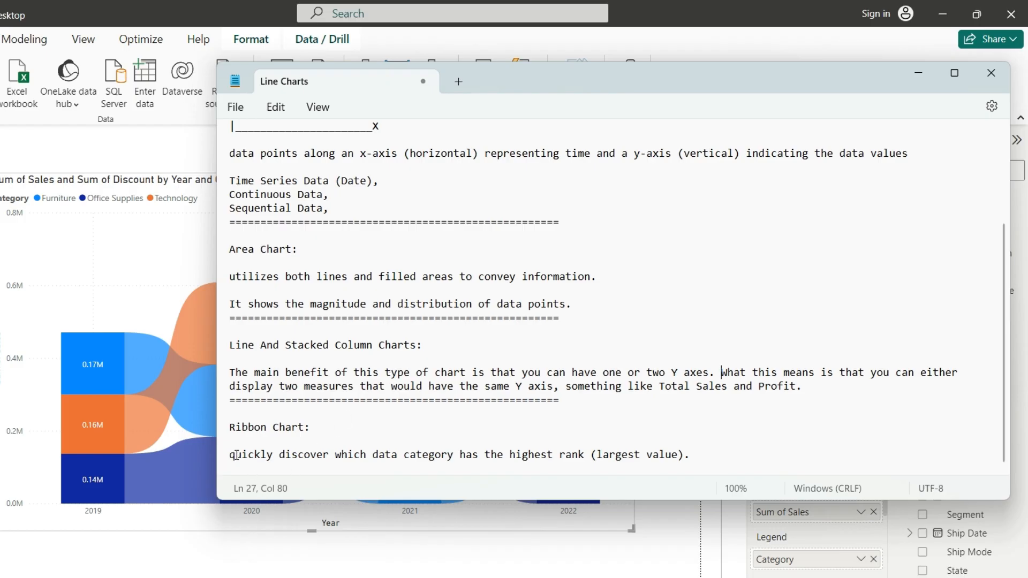
pyautogui.moveTo(236, 455); pyautogui.dragTo(666, 456)
pyautogui.click(709, 440)
pyautogui.click(919, 73)
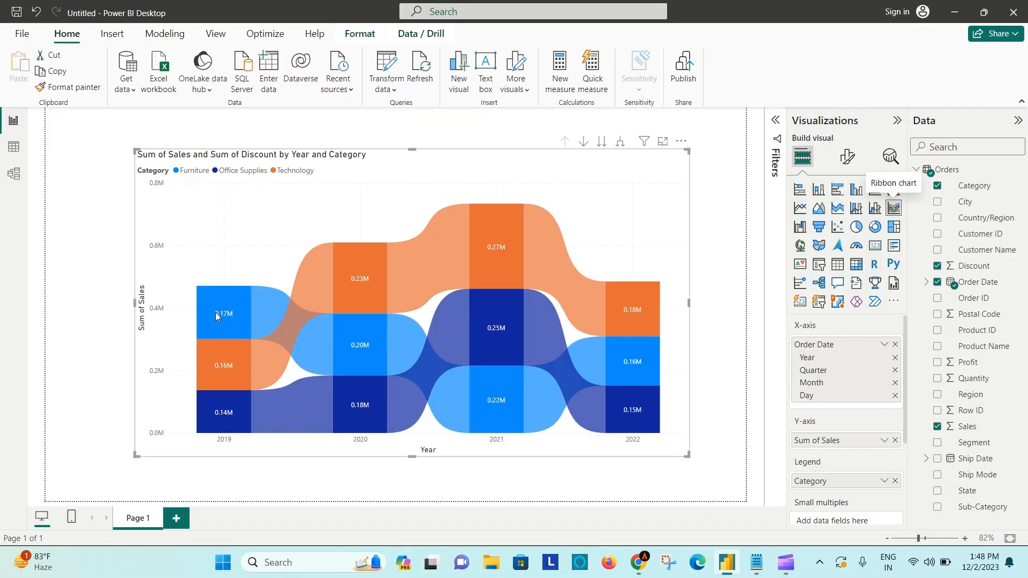
# Examine the ribbon chart's category ranking by year and expanded to quarters, return it to the year level, and deselect the chart
pyautogui.moveTo(216, 313)
pyautogui.moveTo(490, 240)
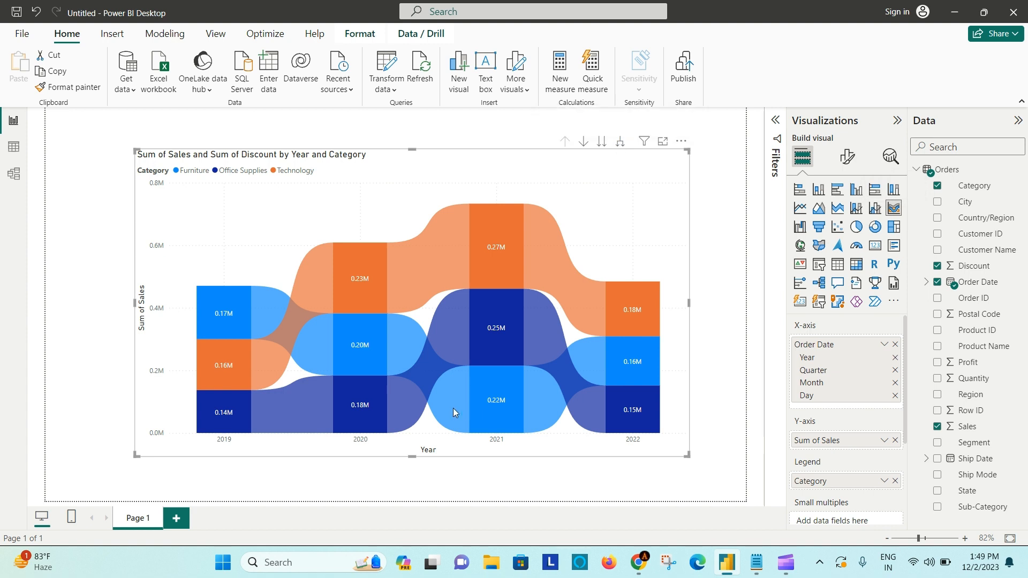
pyautogui.click(620, 144)
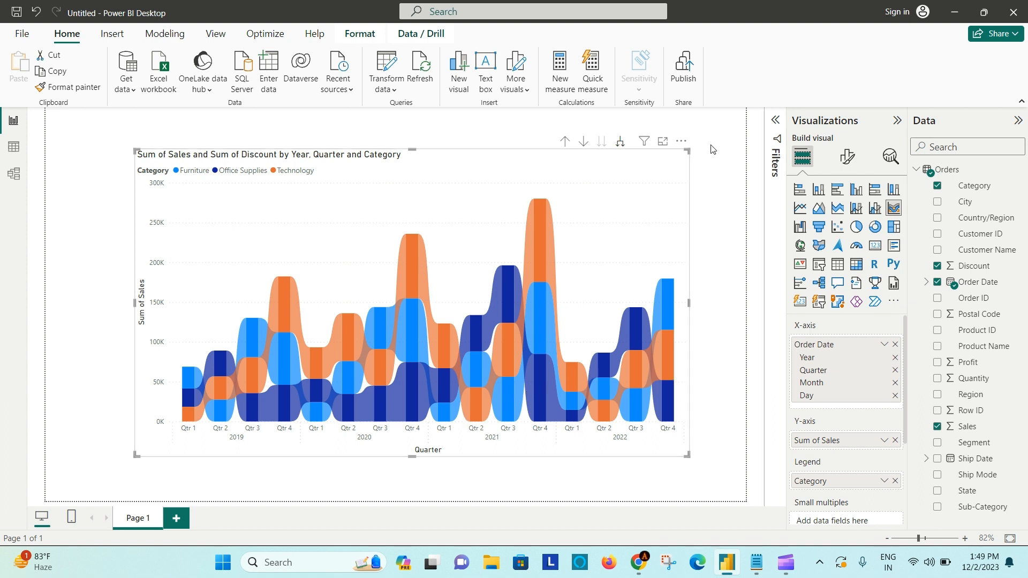
pyautogui.click(565, 141)
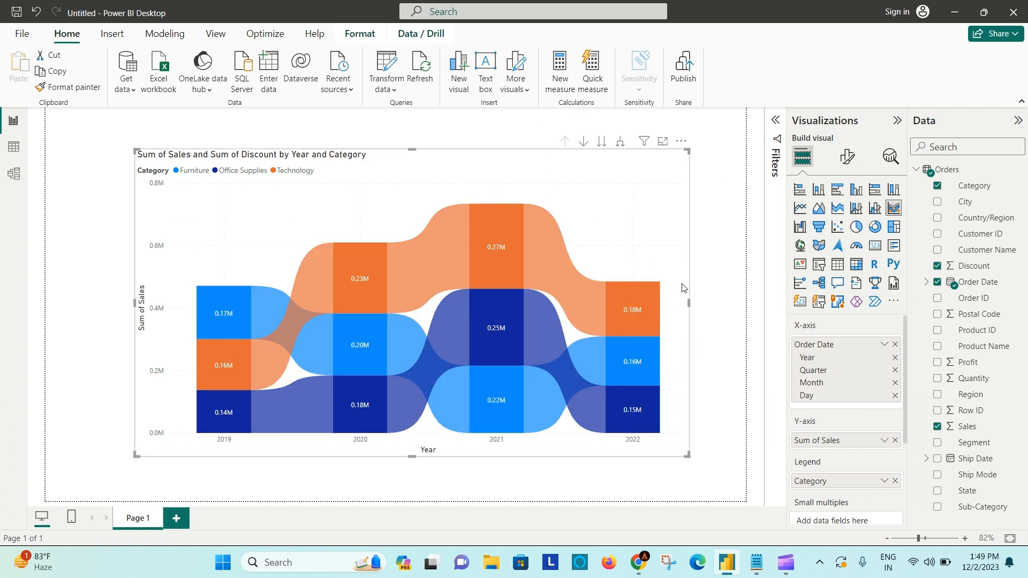
pyautogui.click(705, 250)
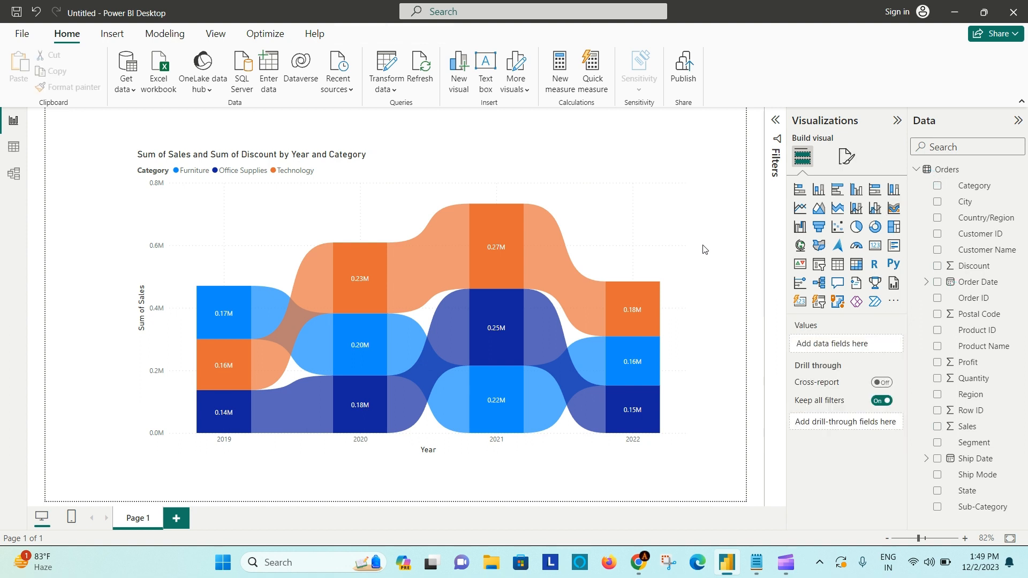